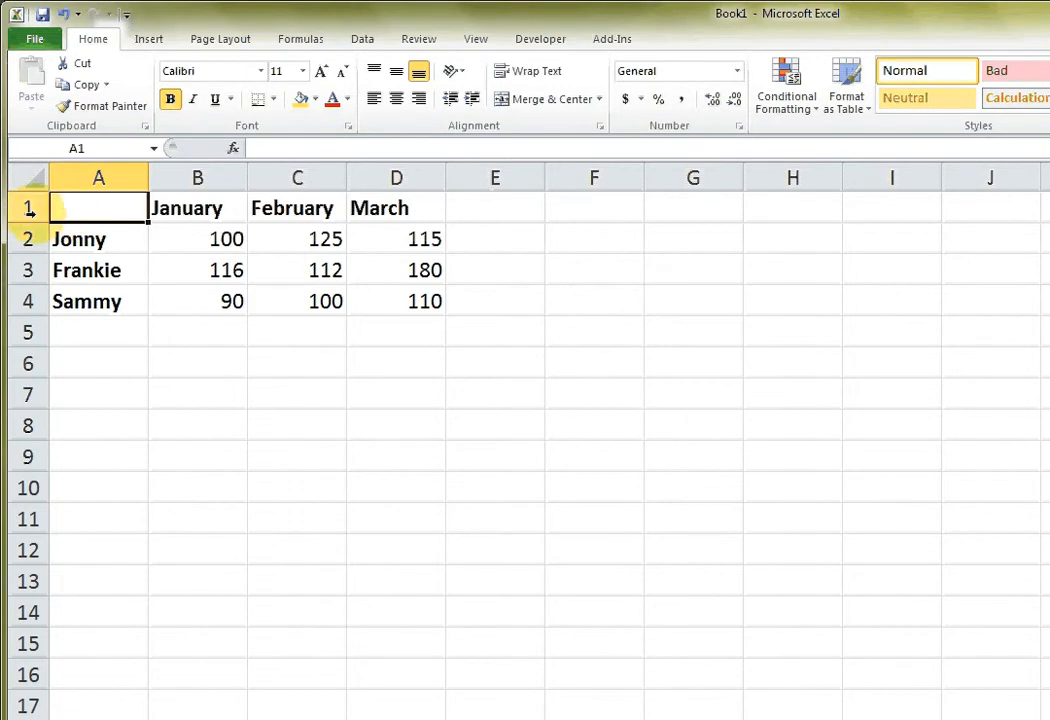
{"action": "left_click", "coordinate": [30, 208]}
{"action": "left_click", "coordinate": [300, 218]}
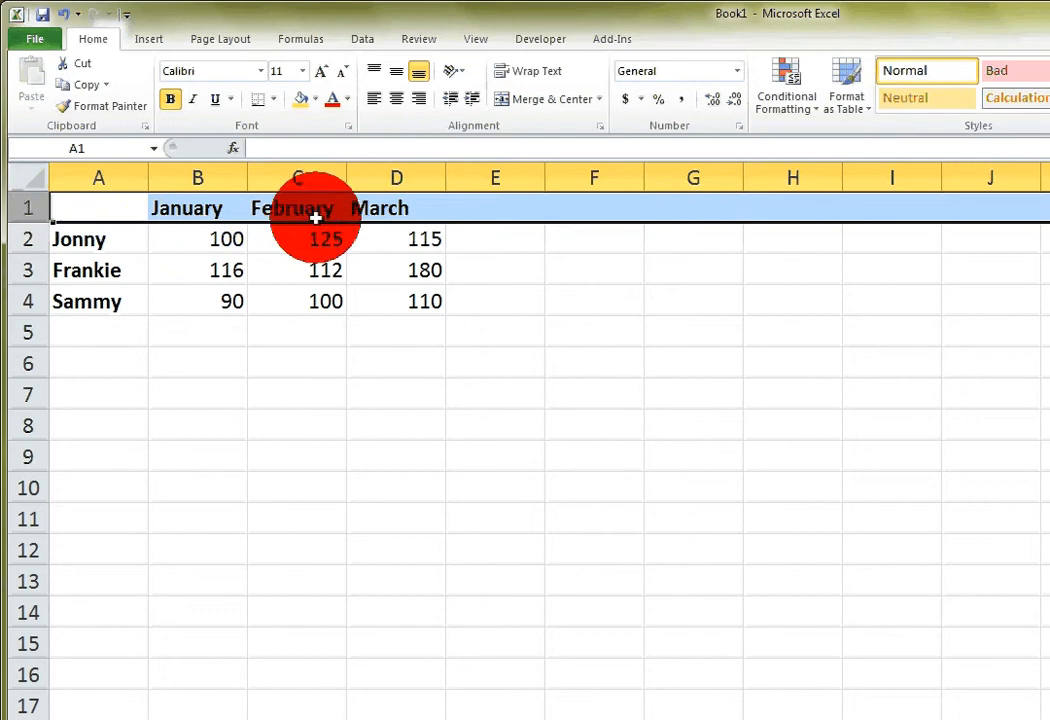
{"action": "left_click", "coordinate": [375, 211]}
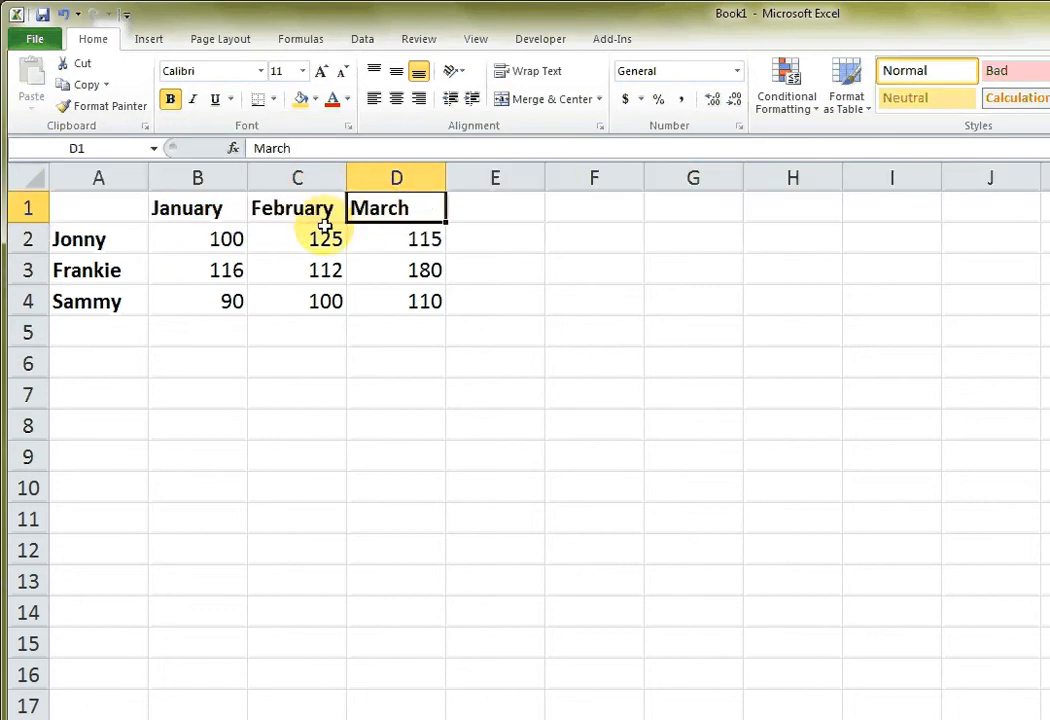
{"action": "left_click", "coordinate": [230, 244]}
{"action": "left_click", "coordinate": [229, 264]}
{"action": "left_click", "coordinate": [217, 295]}
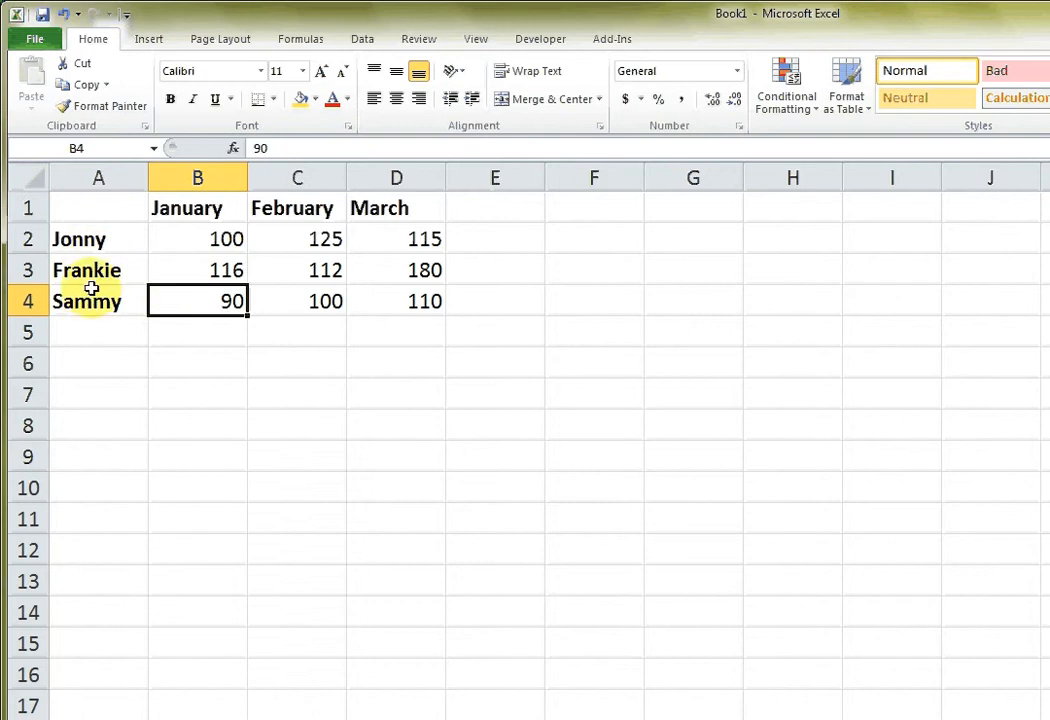
Correct the spelling of the name in cell A2 by inserting the missing "h" after its second letter.
{"action": "left_click", "coordinate": [77, 240]}
{"action": "double_click", "coordinate": [74, 246]}
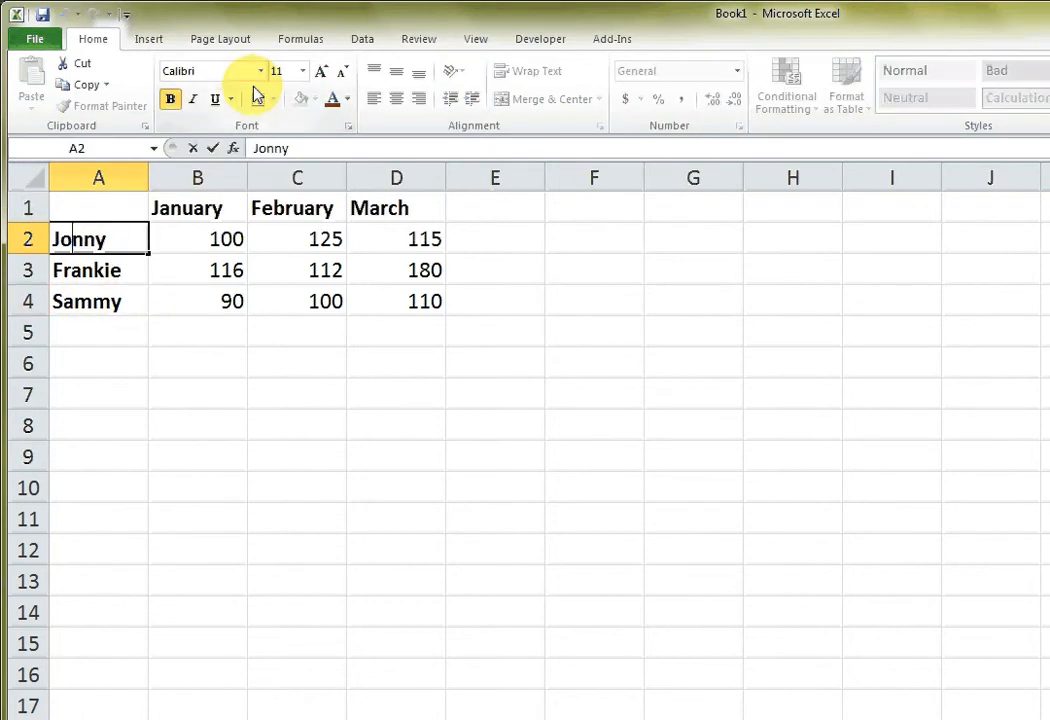
{"action": "type", "text": "h"}
{"action": "left_click", "coordinate": [194, 281]}
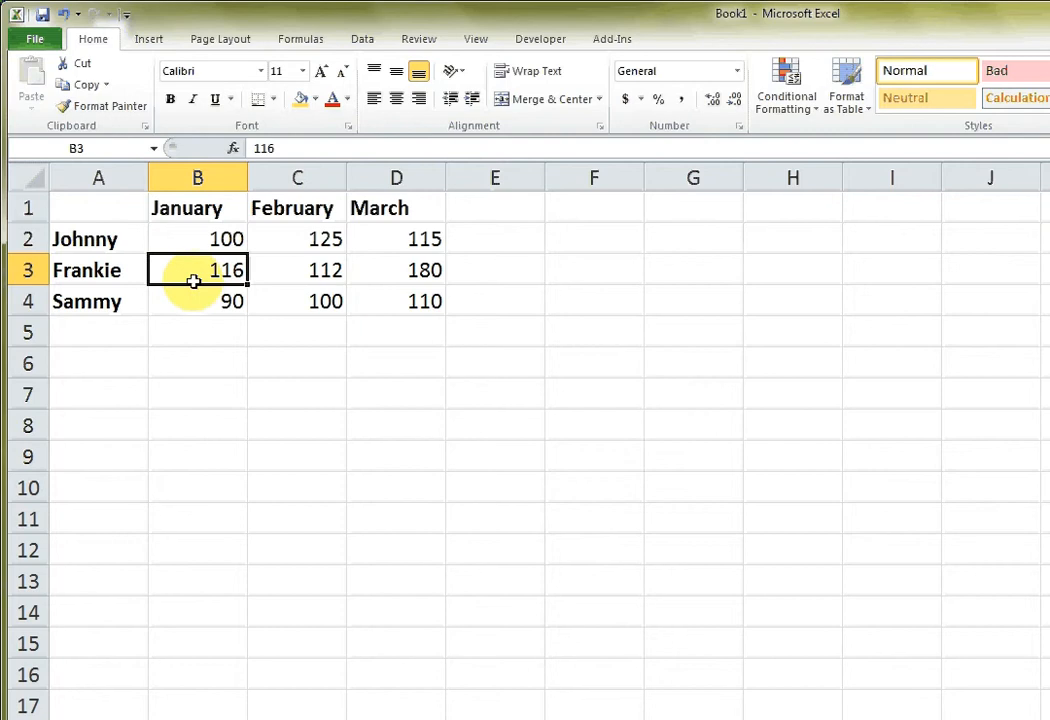
Insert a 2-D clustered column chart from the data in A1:D4 and move it up beside row 2.
{"action": "left_click", "coordinate": [412, 305]}
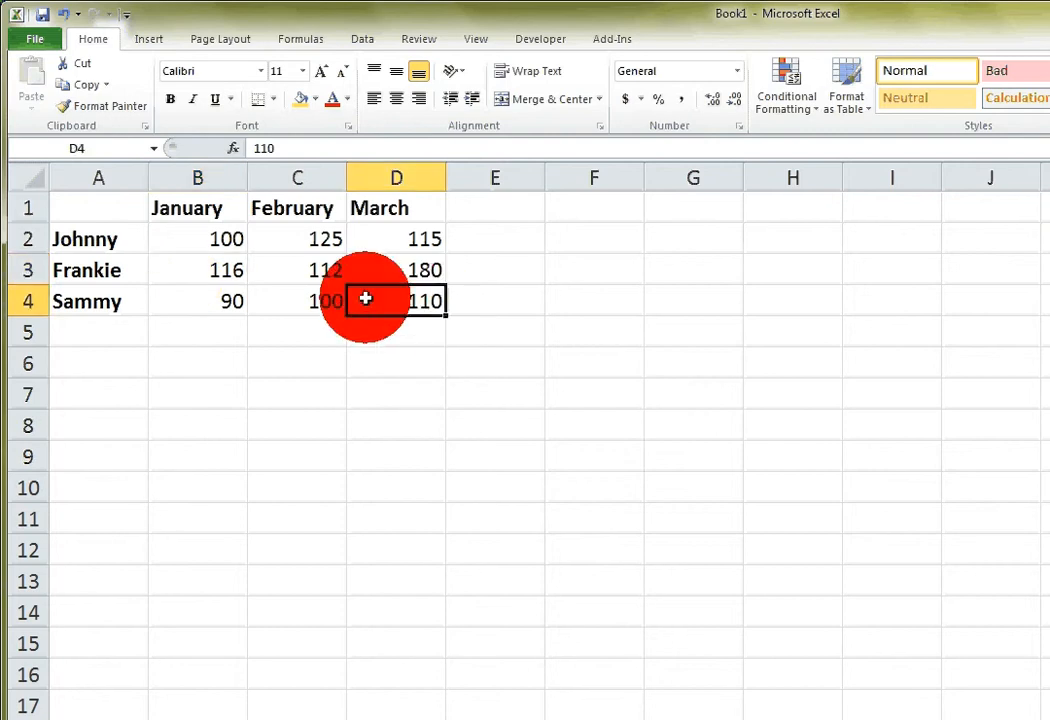
{"action": "left_click_drag", "start_coordinate": [366, 298], "coordinate": [61, 204]}
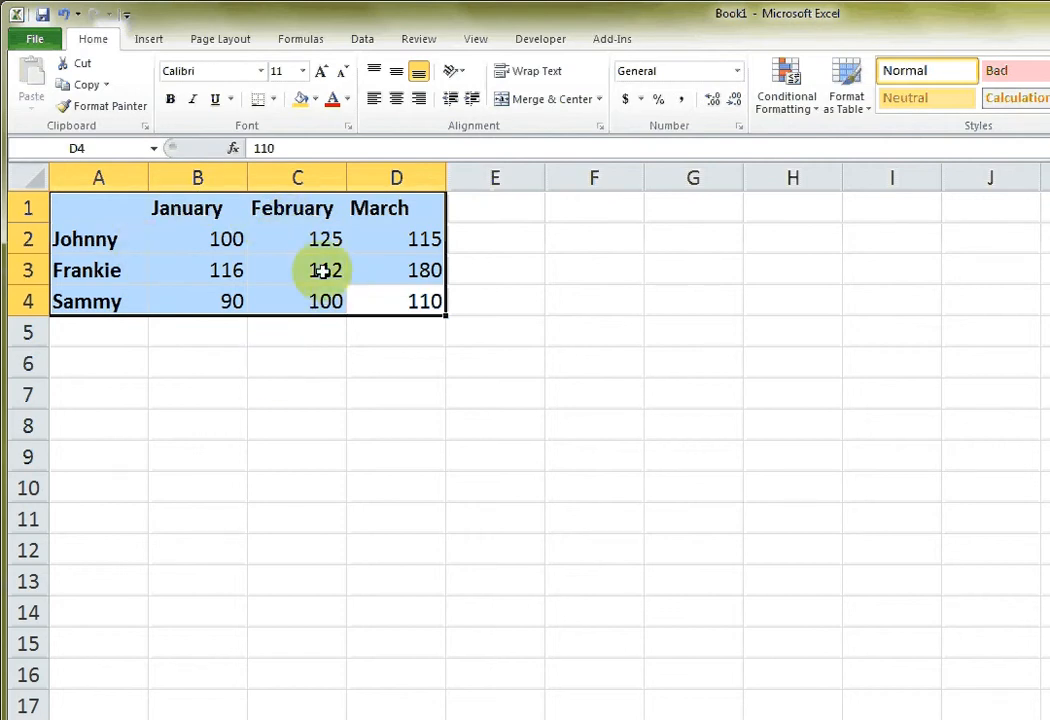
{"action": "left_click", "coordinate": [150, 40]}
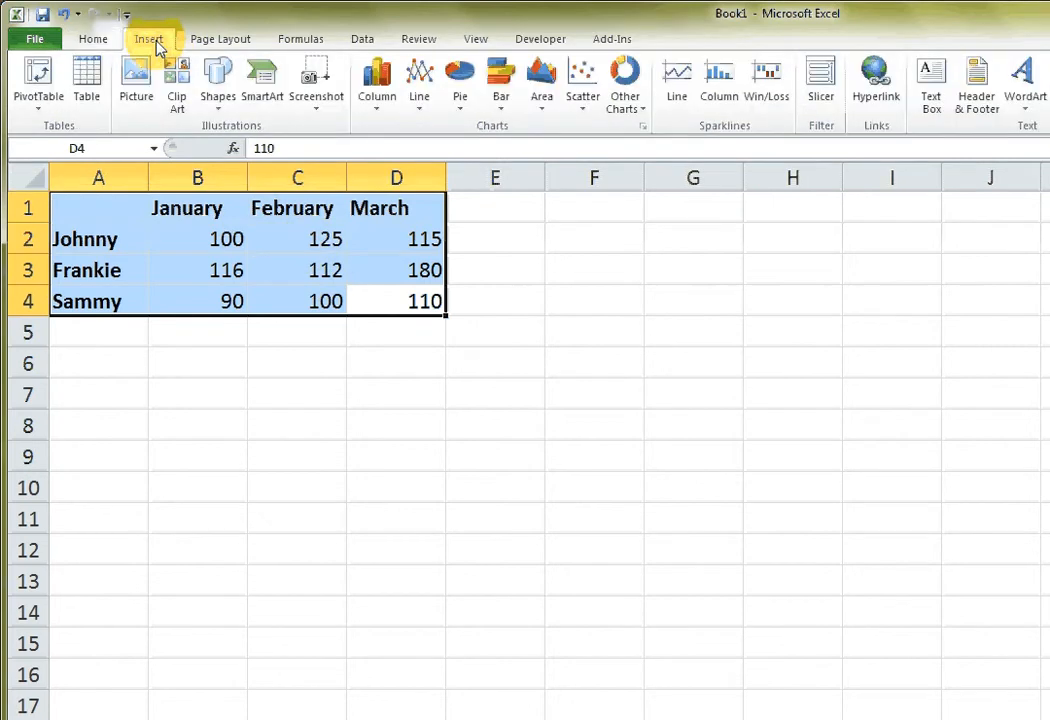
{"action": "left_click", "coordinate": [378, 95]}
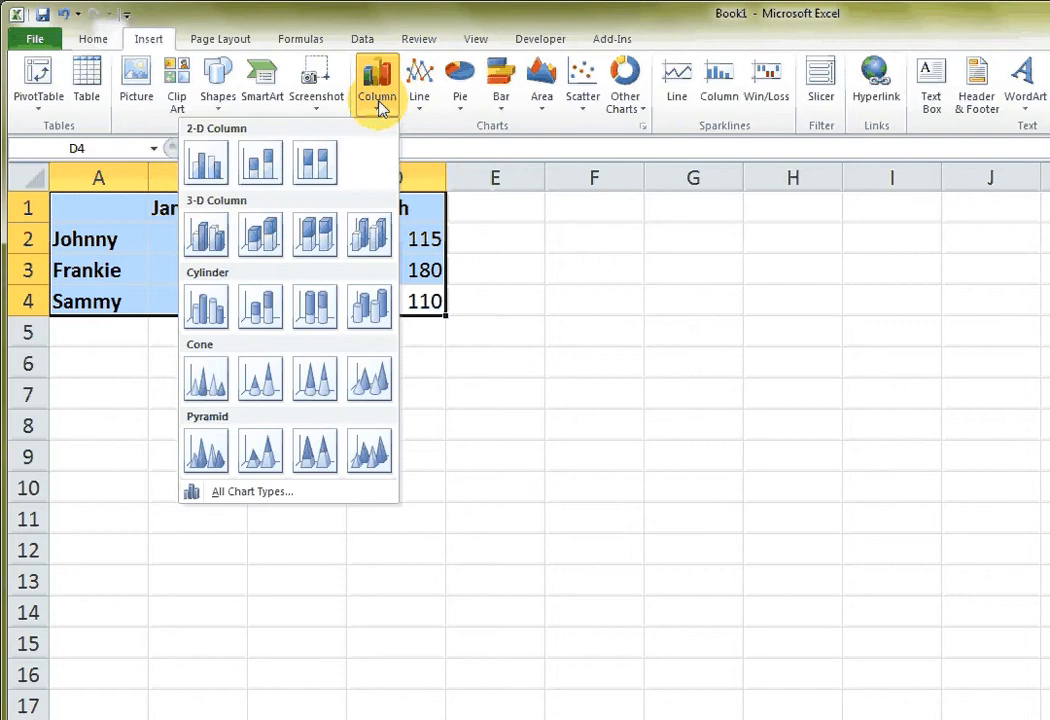
{"action": "left_click", "coordinate": [209, 175]}
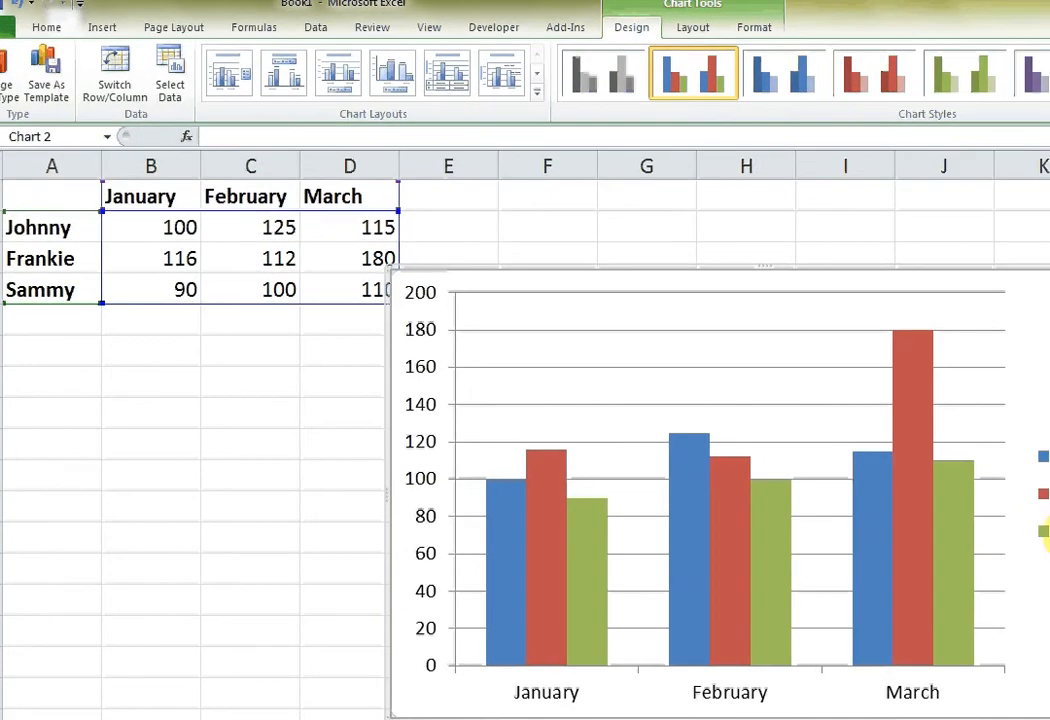
{"action": "left_click_drag", "start_coordinate": [1043, 370], "coordinate": [1016, 329]}
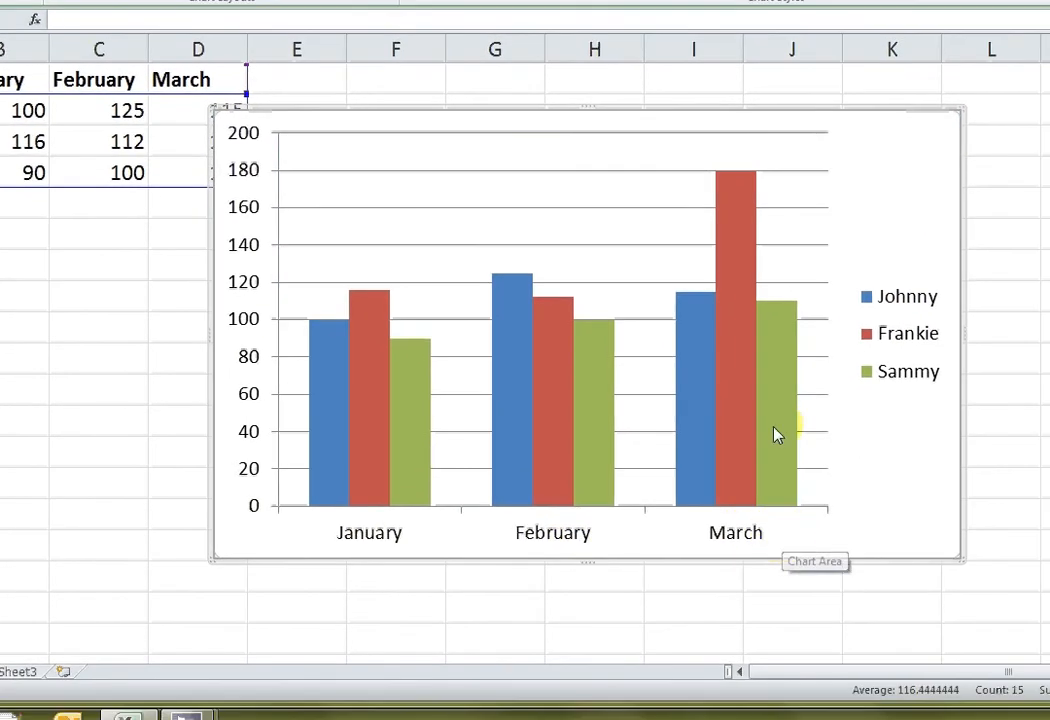
Add data labels to the green, red and blue column series, then deselect the chart.
{"action": "left_click", "coordinate": [801, 477]}
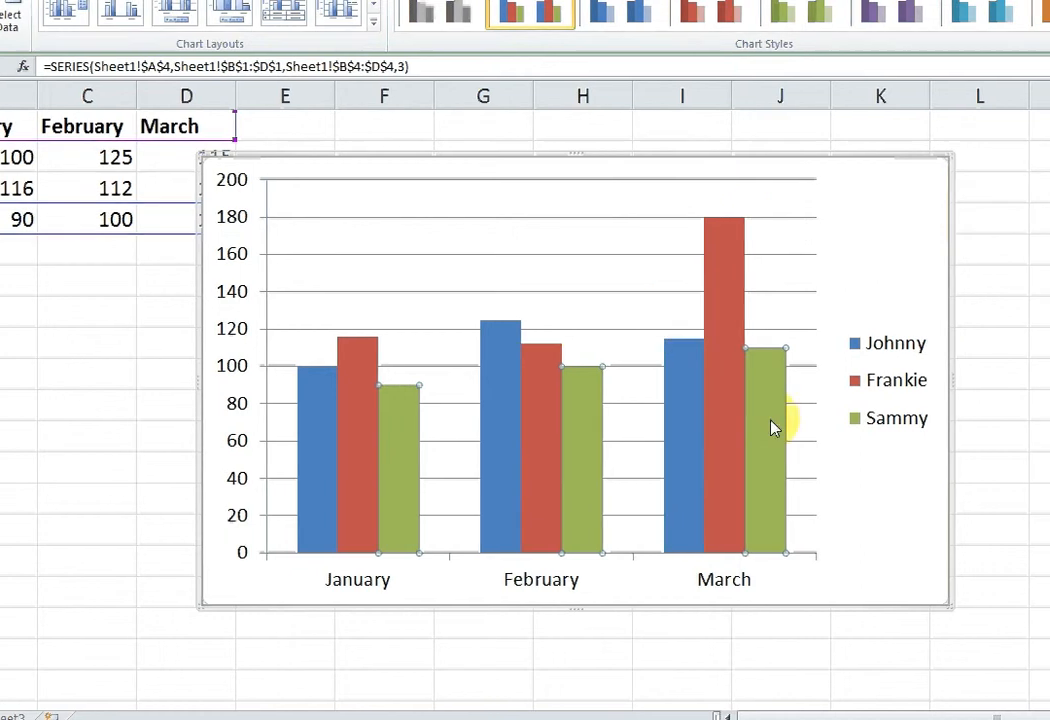
{"action": "right_click", "coordinate": [772, 428]}
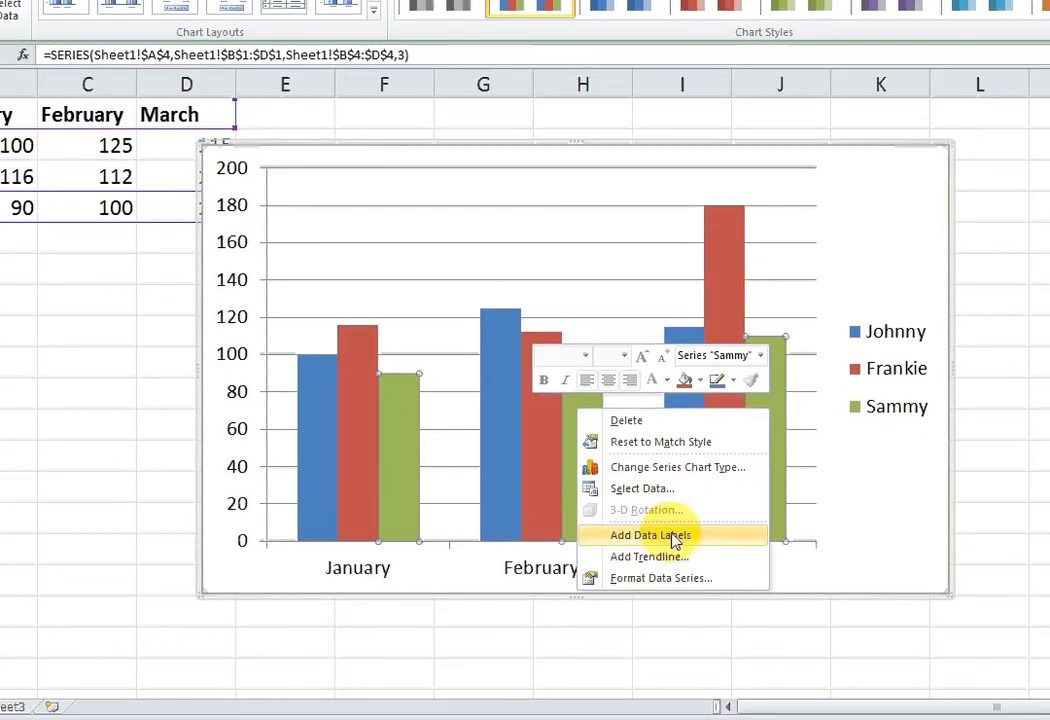
{"action": "left_click", "coordinate": [675, 537]}
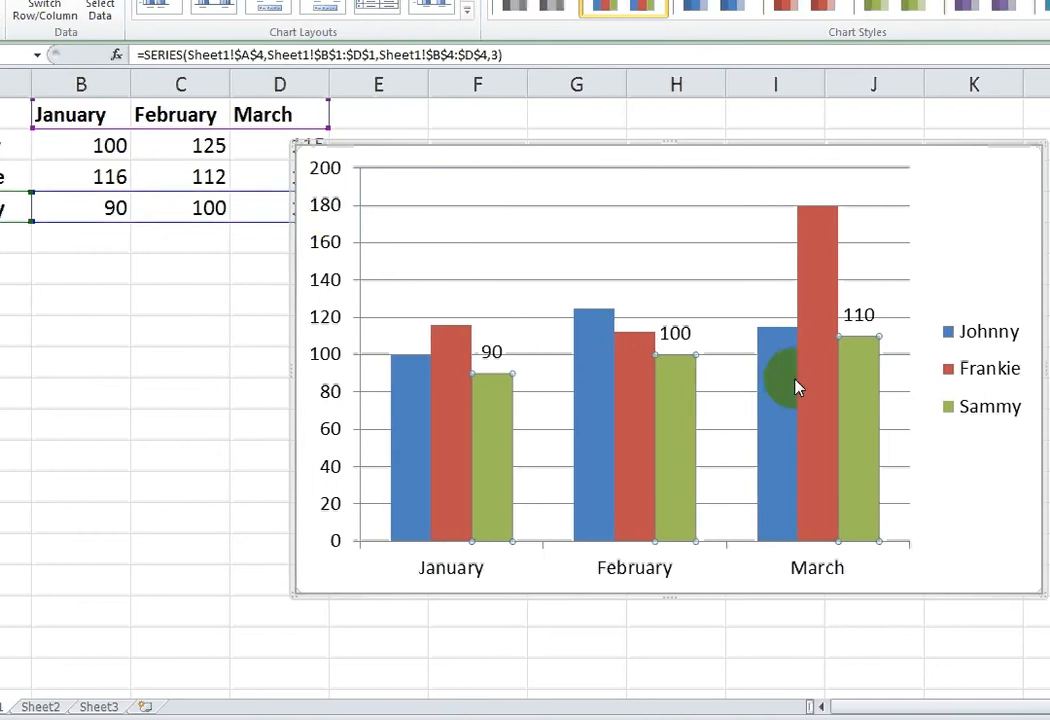
{"action": "right_click", "coordinate": [804, 378]}
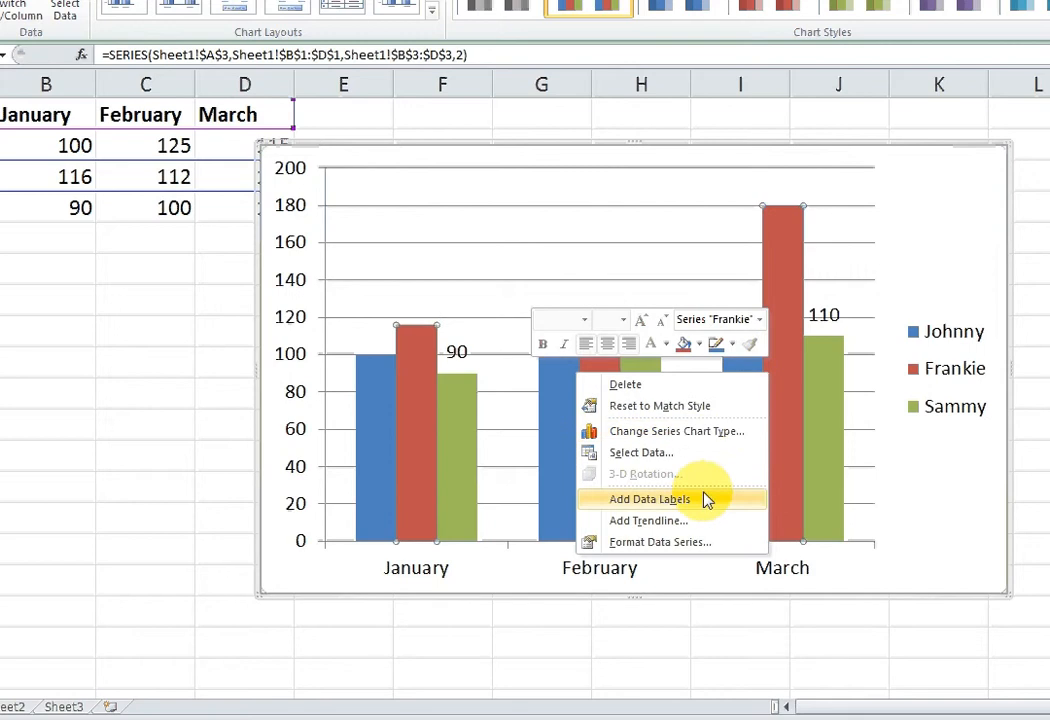
{"action": "left_click", "coordinate": [706, 500]}
{"action": "right_click", "coordinate": [745, 387]}
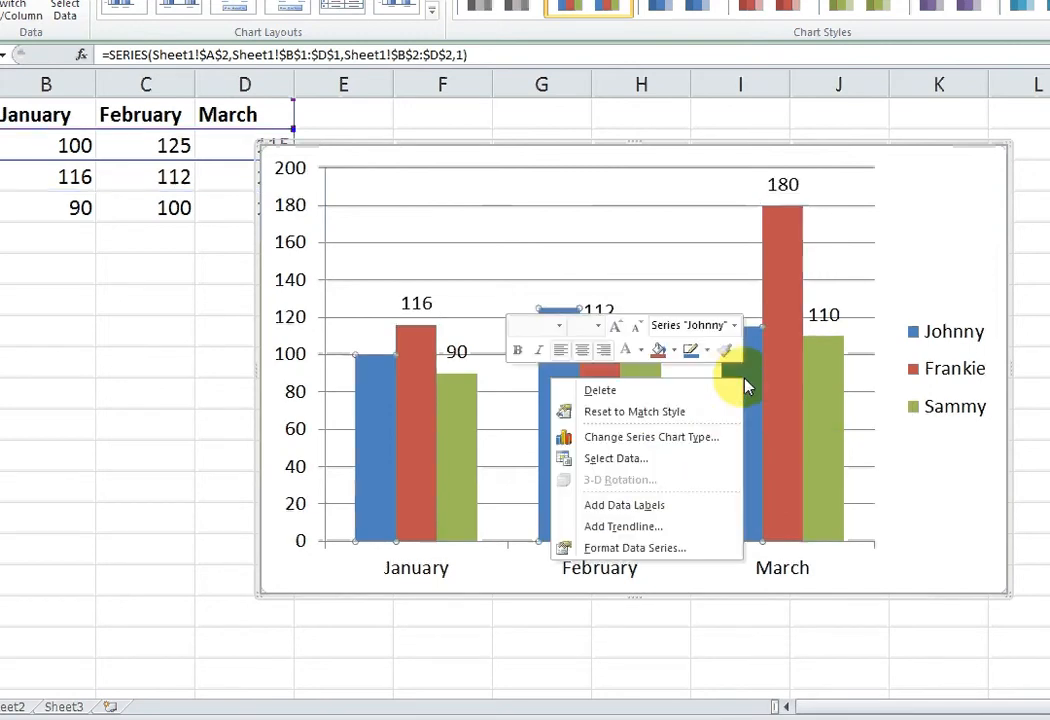
{"action": "left_click", "coordinate": [634, 508]}
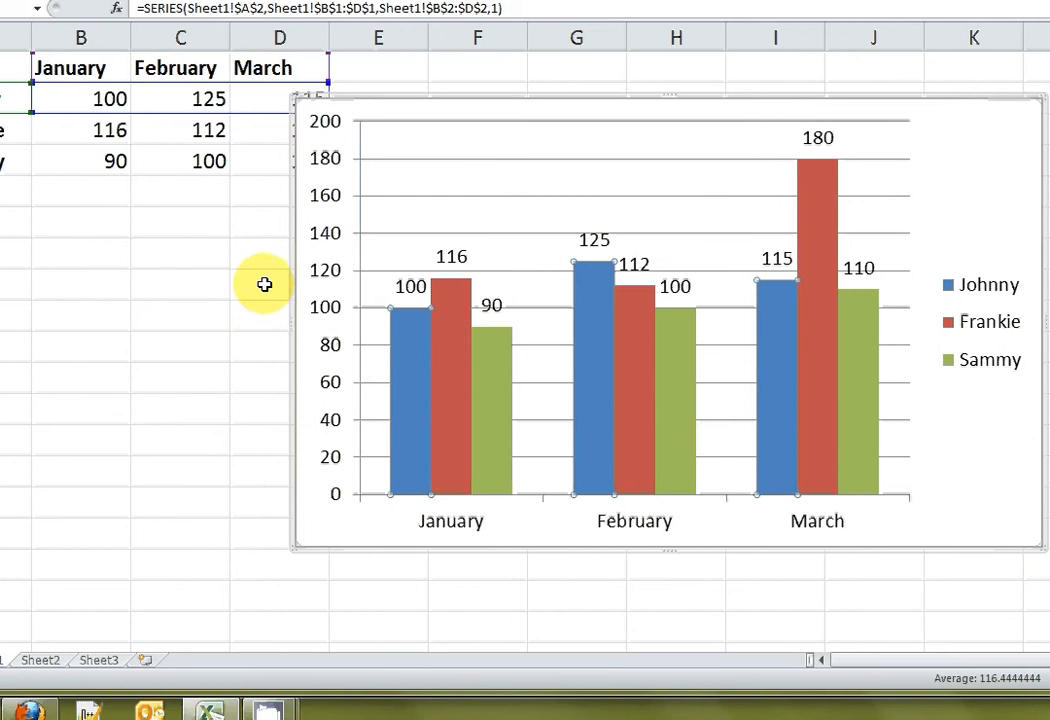
{"action": "left_click", "coordinate": [267, 268]}
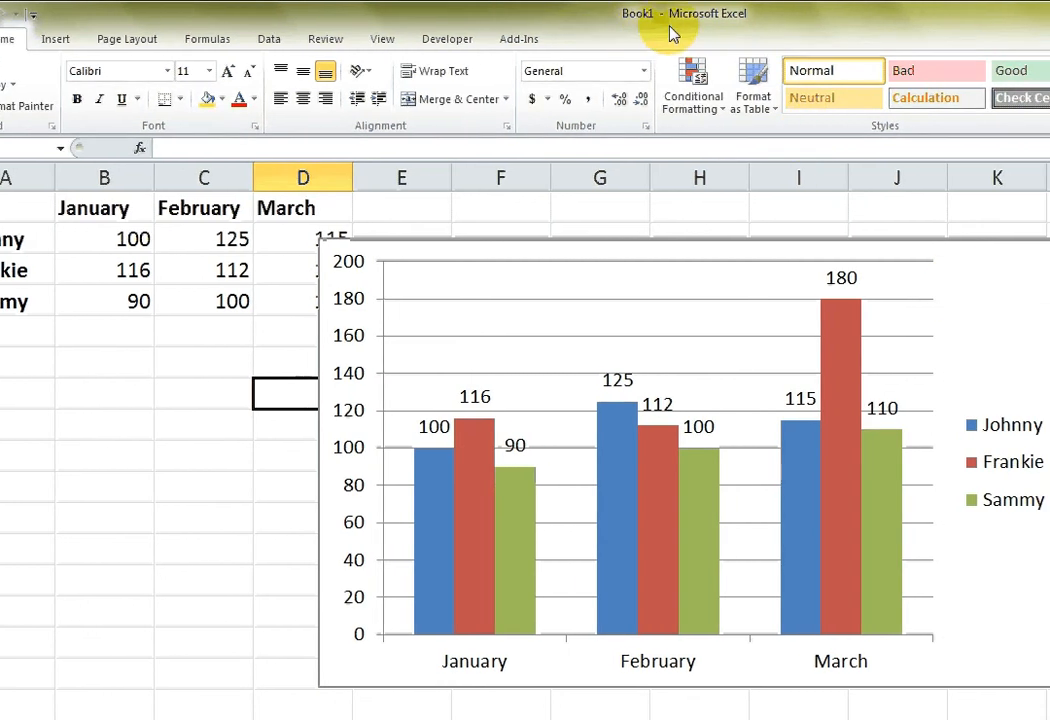
Try chart layouts 1 through 7 one after another on the column chart.
{"action": "left_click", "coordinate": [952, 328]}
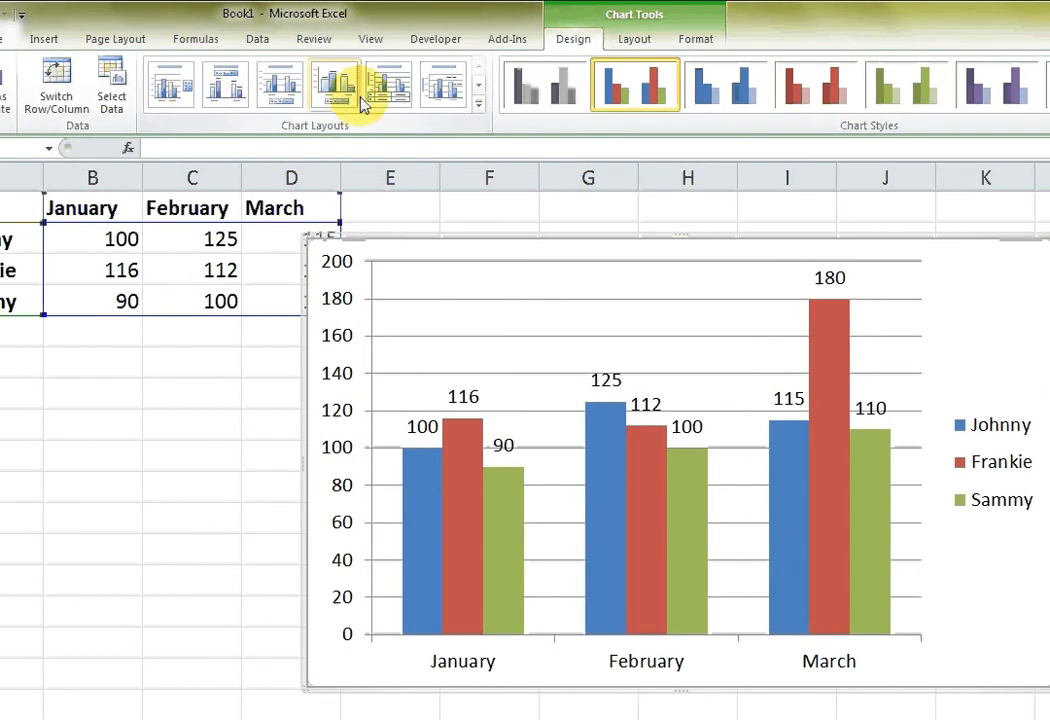
{"action": "left_click", "coordinate": [477, 101]}
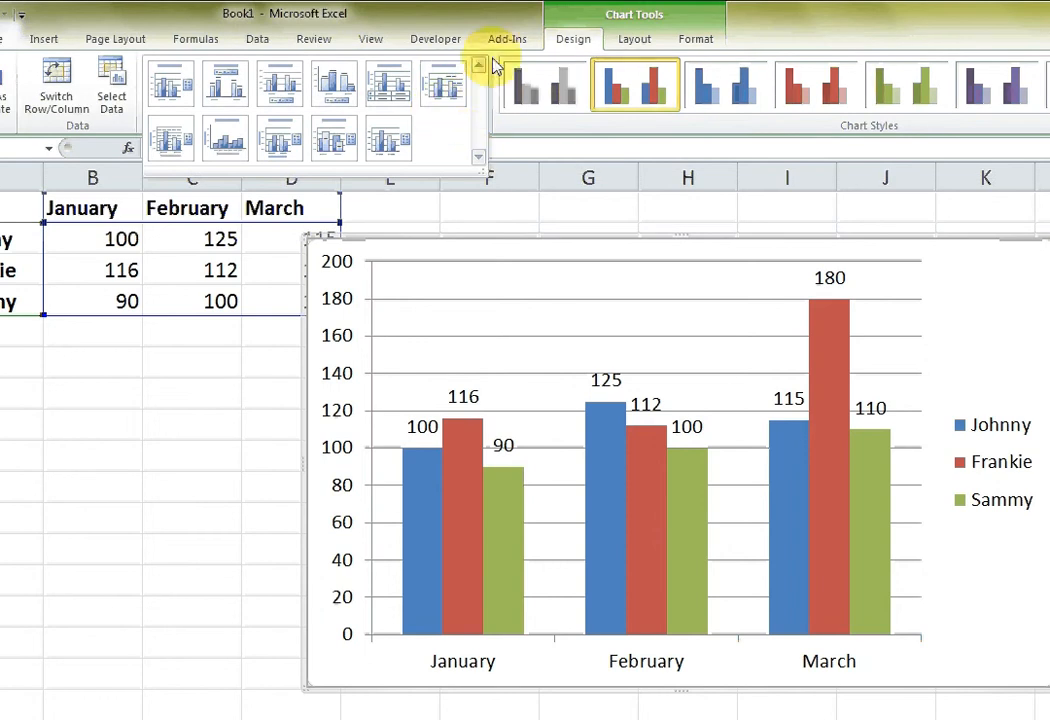
{"action": "left_click", "coordinate": [488, 125]}
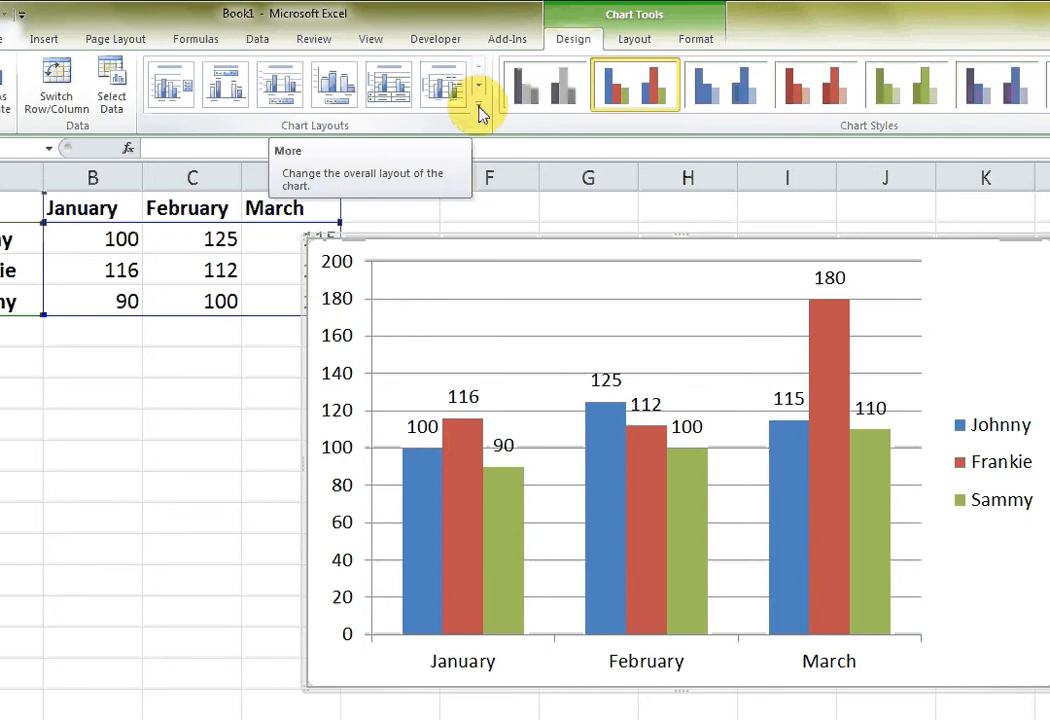
{"action": "left_click", "coordinate": [480, 113]}
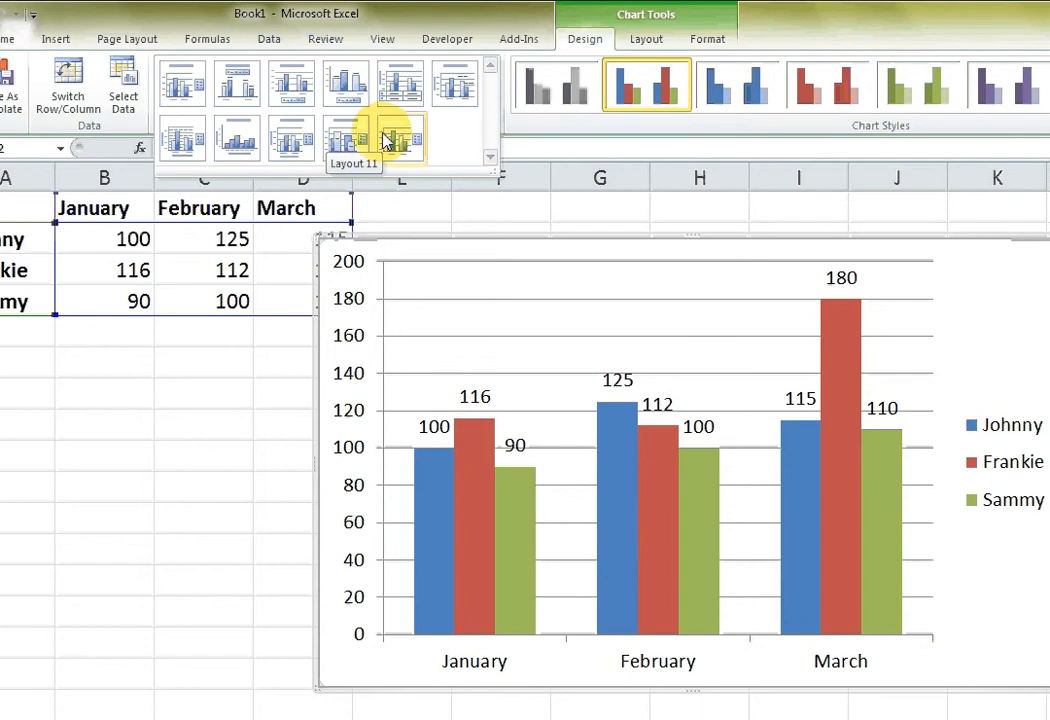
{"action": "left_click", "coordinate": [185, 90]}
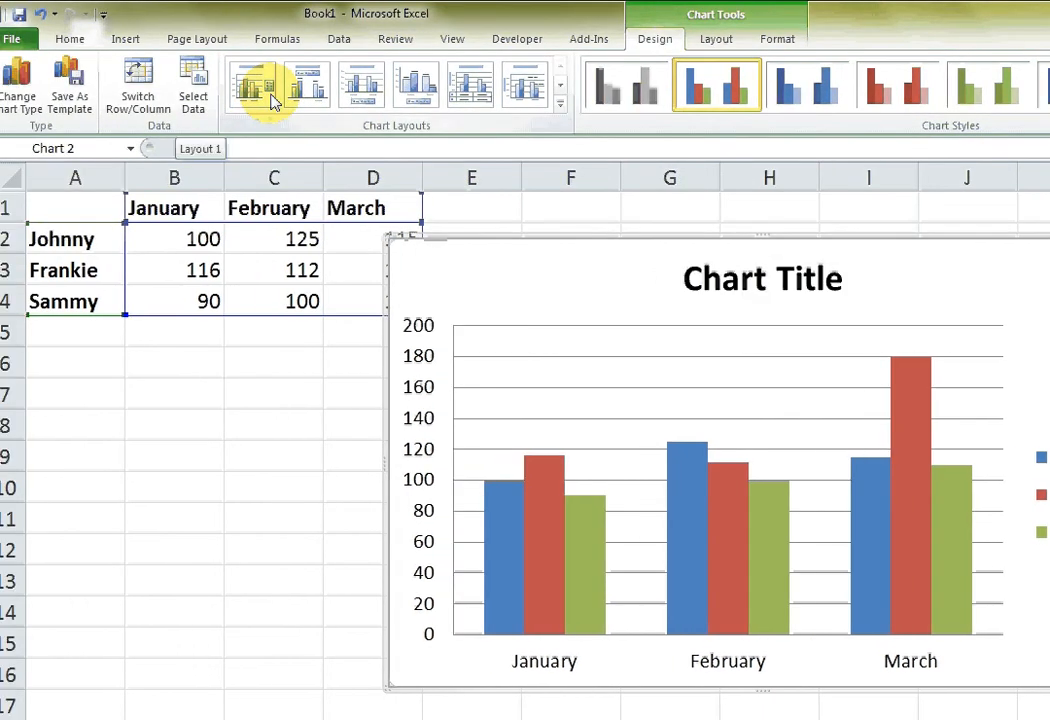
{"action": "left_click", "coordinate": [314, 89]}
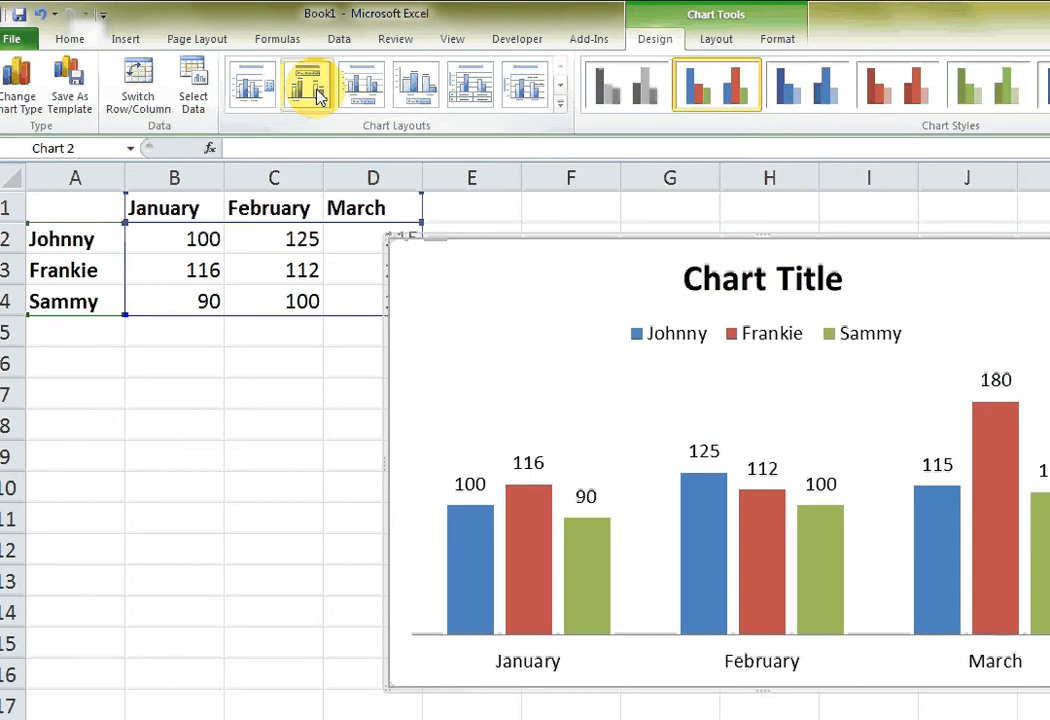
{"action": "left_click", "coordinate": [388, 93]}
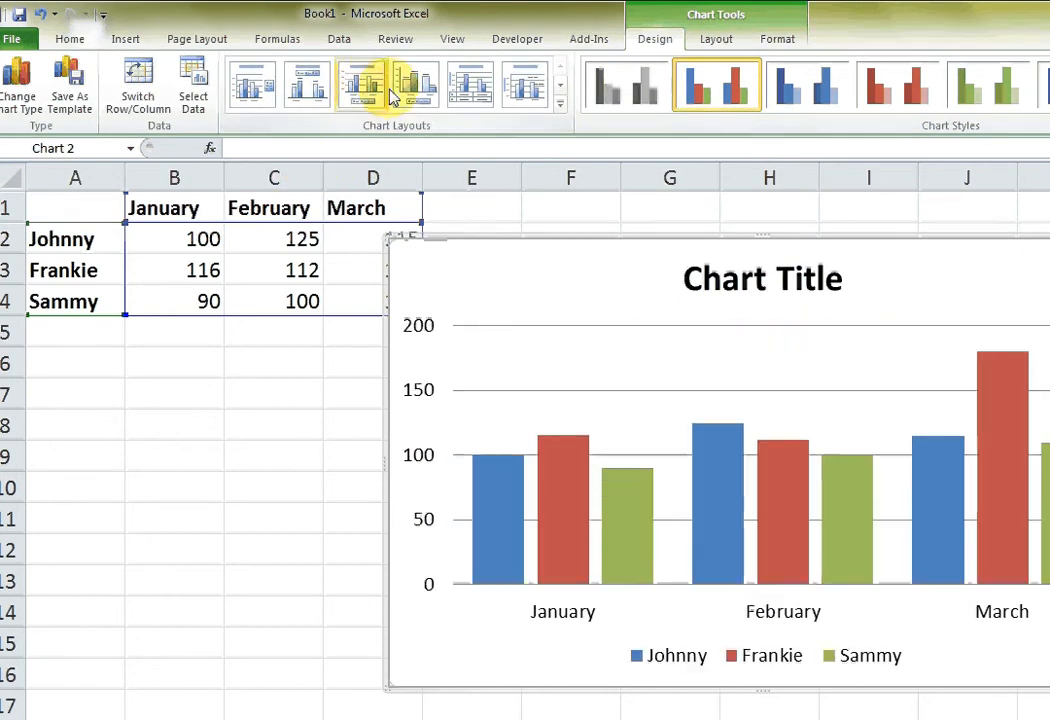
{"action": "left_click", "coordinate": [411, 92]}
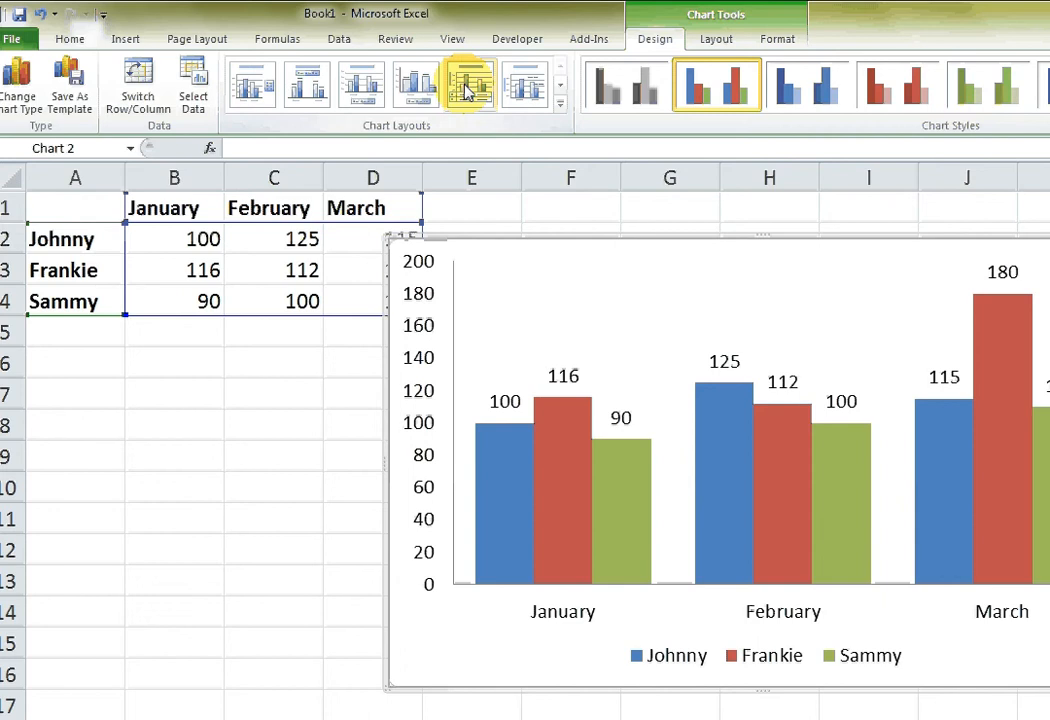
{"action": "left_click", "coordinate": [468, 90]}
{"action": "left_click", "coordinate": [533, 89]}
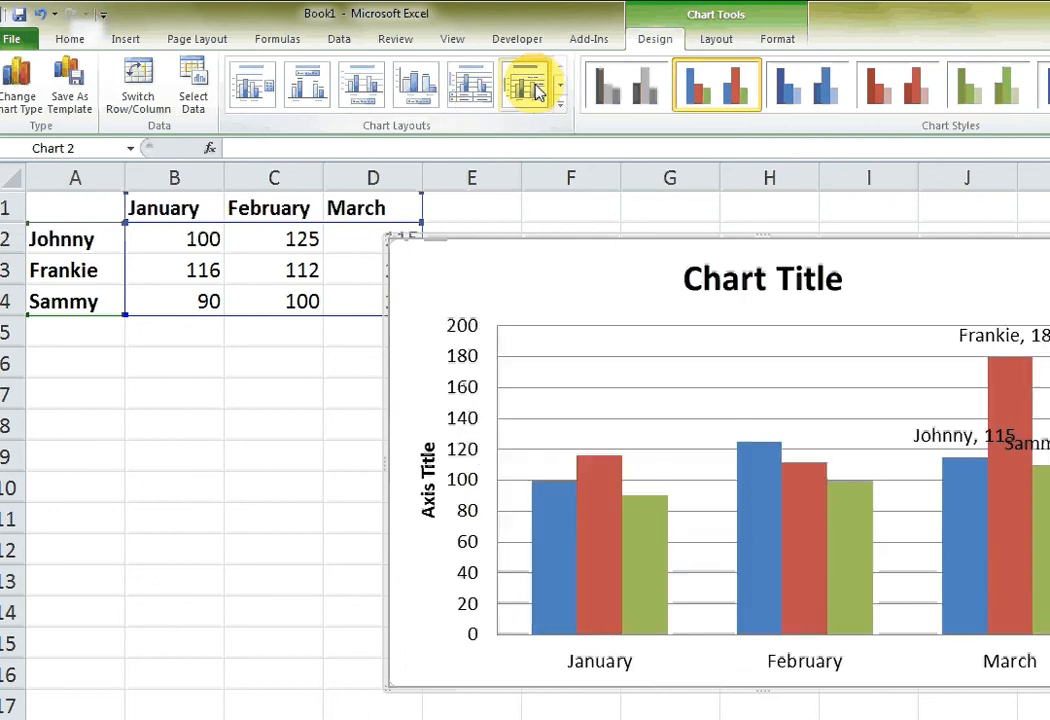
{"action": "left_click", "coordinate": [560, 104]}
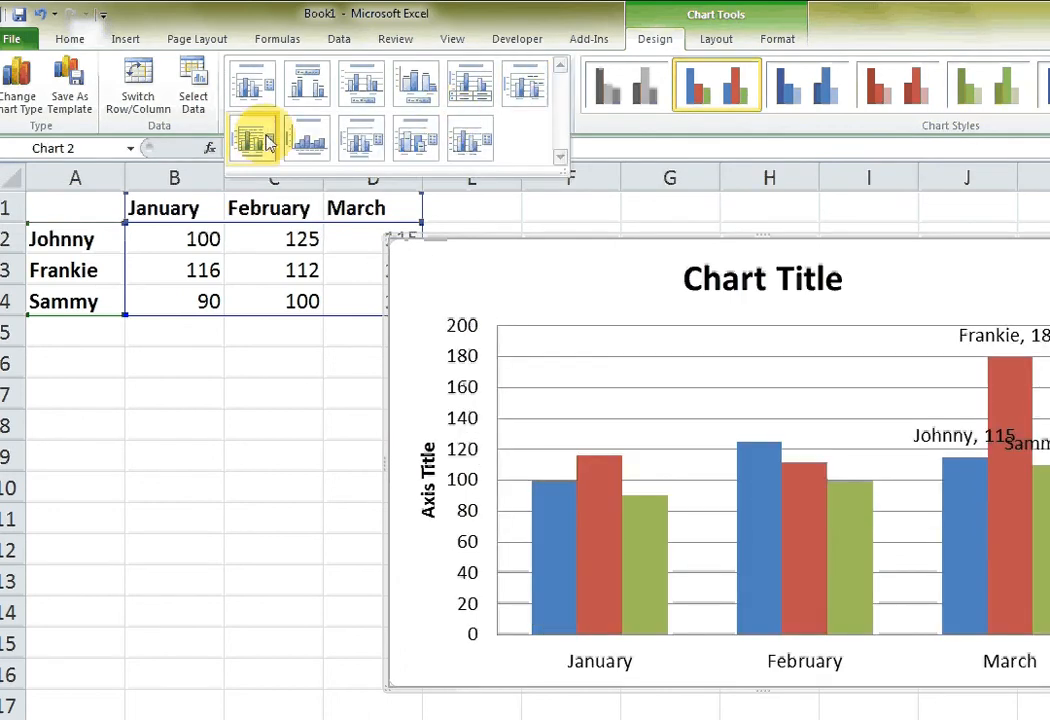
{"action": "left_click", "coordinate": [265, 141]}
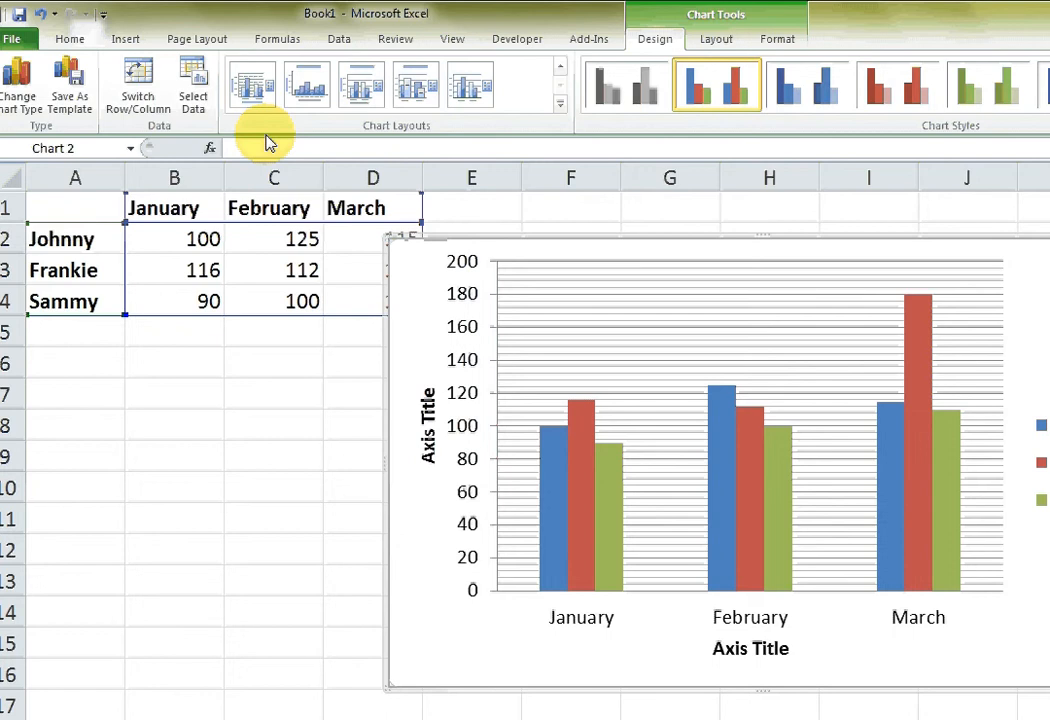
Apply Layout 9, with a chart title, both axis titles and a legend, to the column chart.
{"action": "left_click", "coordinate": [561, 104]}
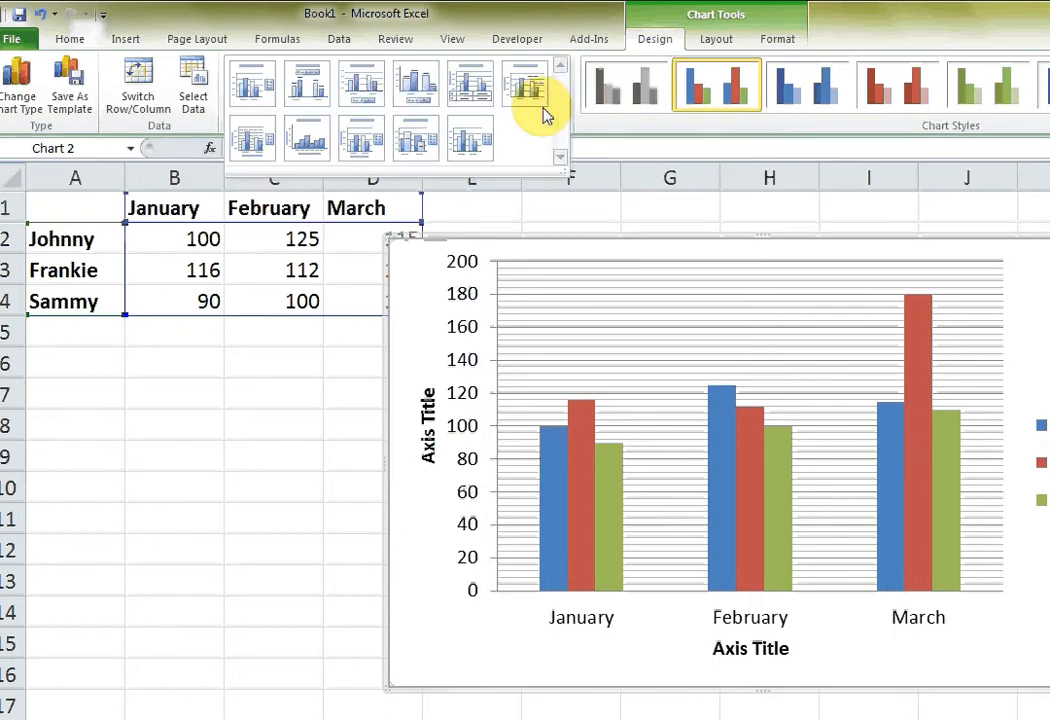
{"action": "left_click", "coordinate": [360, 141]}
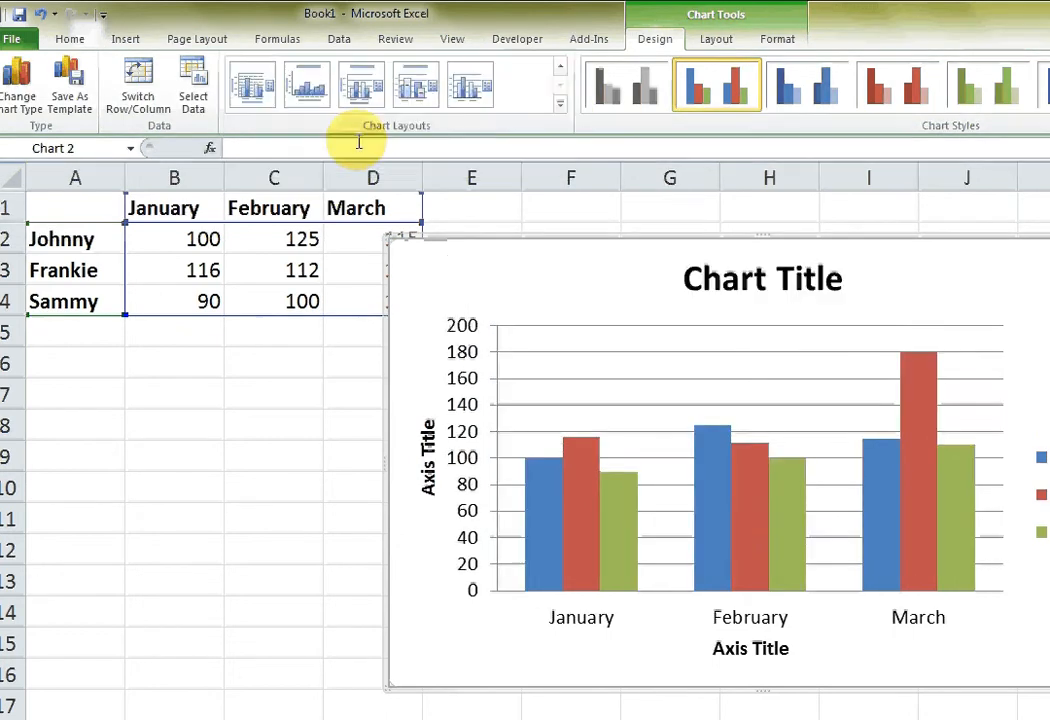
{"action": "left_click", "coordinate": [561, 104]}
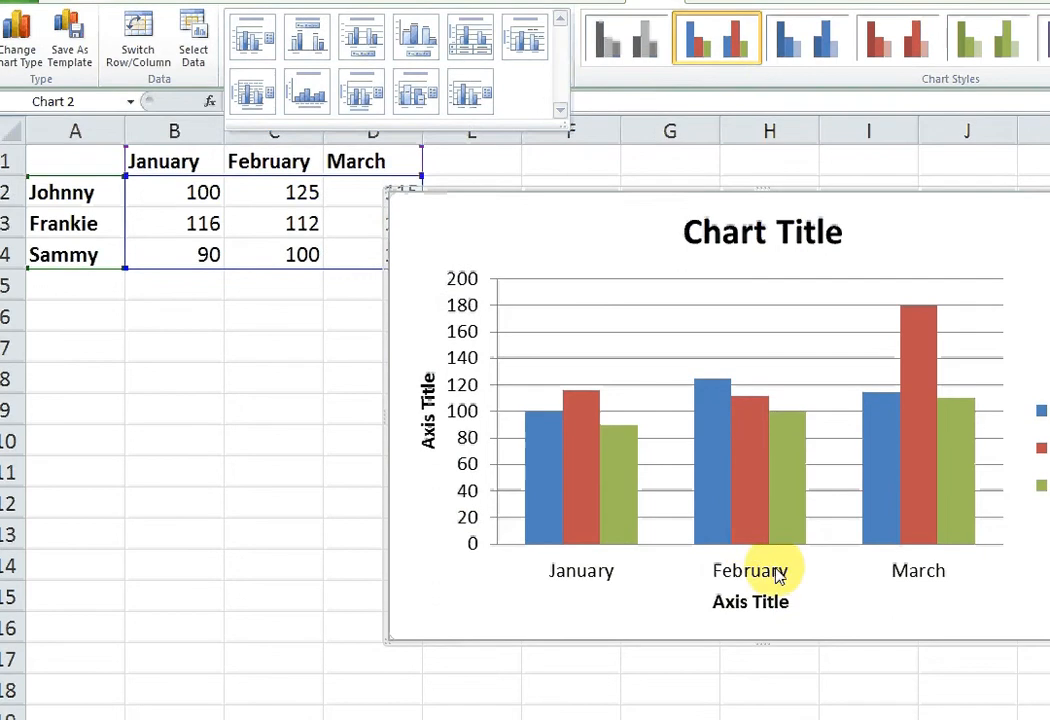
Change the chart title to "Money Raised".
{"action": "left_click", "coordinate": [790, 242]}
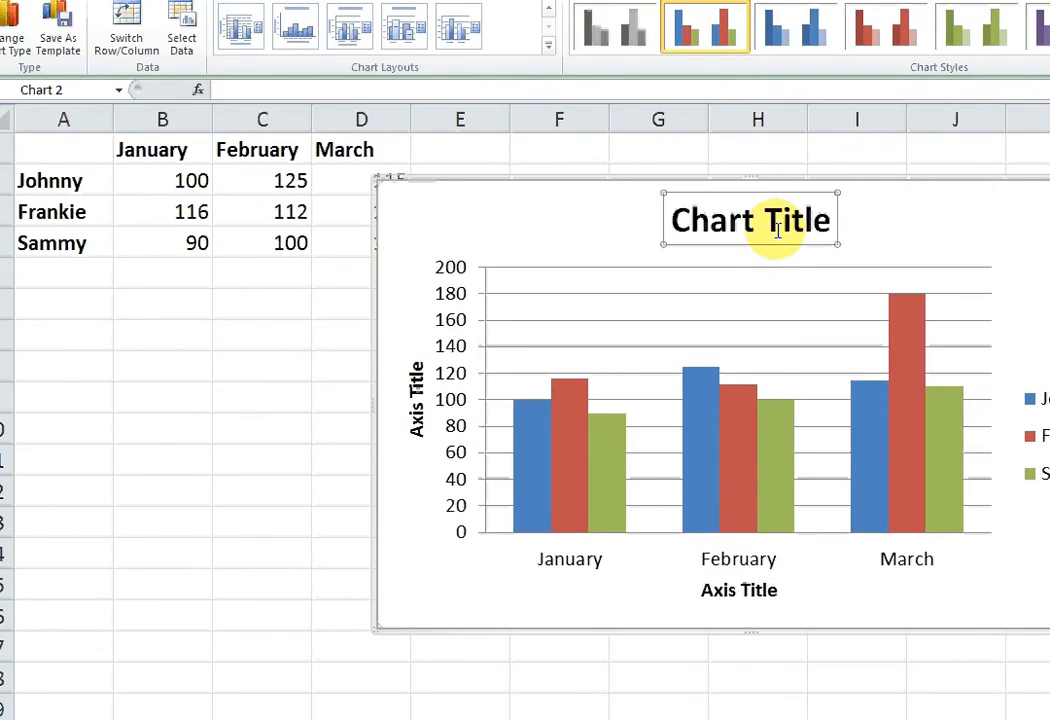
{"action": "left_click", "coordinate": [778, 231]}
{"action": "double_click", "coordinate": [776, 233]}
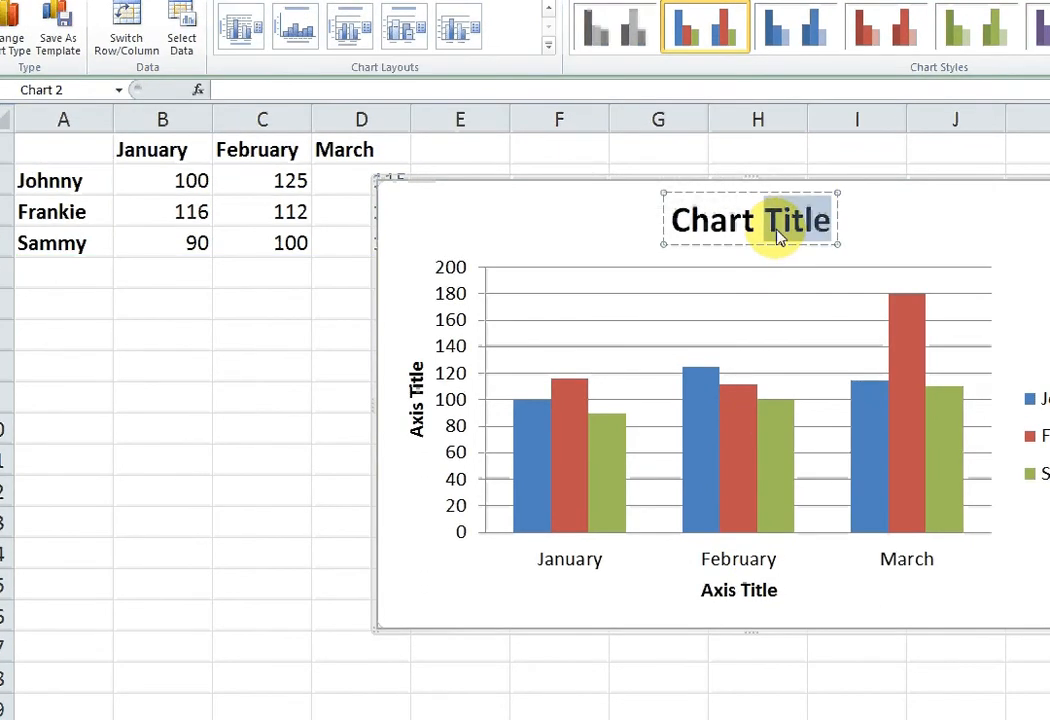
{"action": "triple_click", "coordinate": [778, 231]}
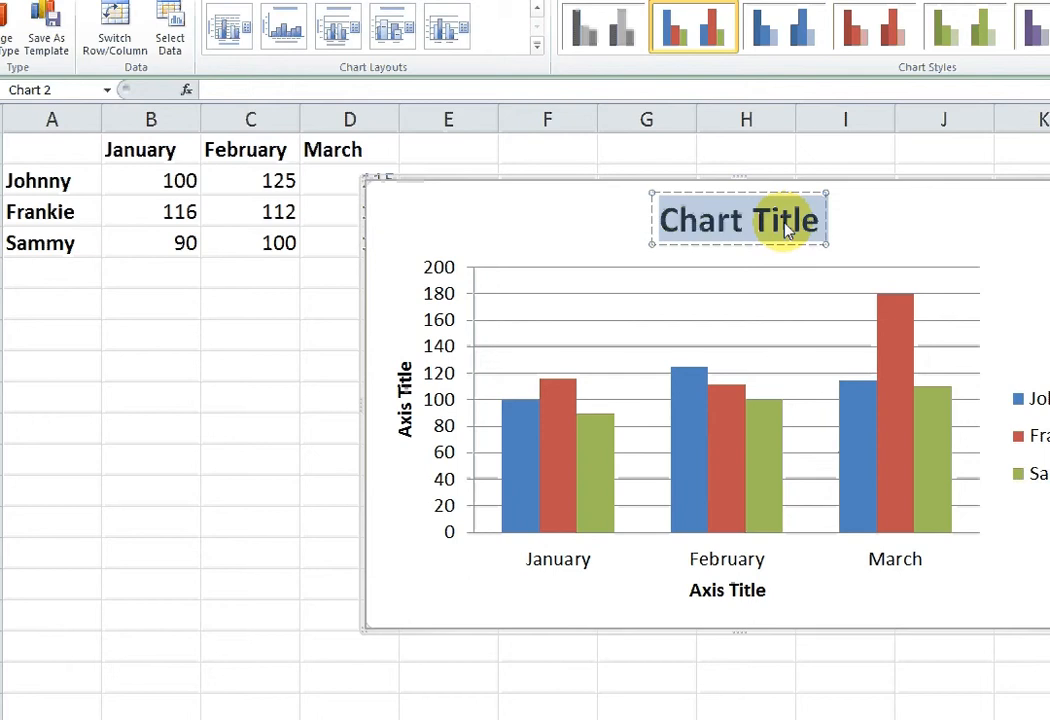
{"action": "type", "text": "Money R"}
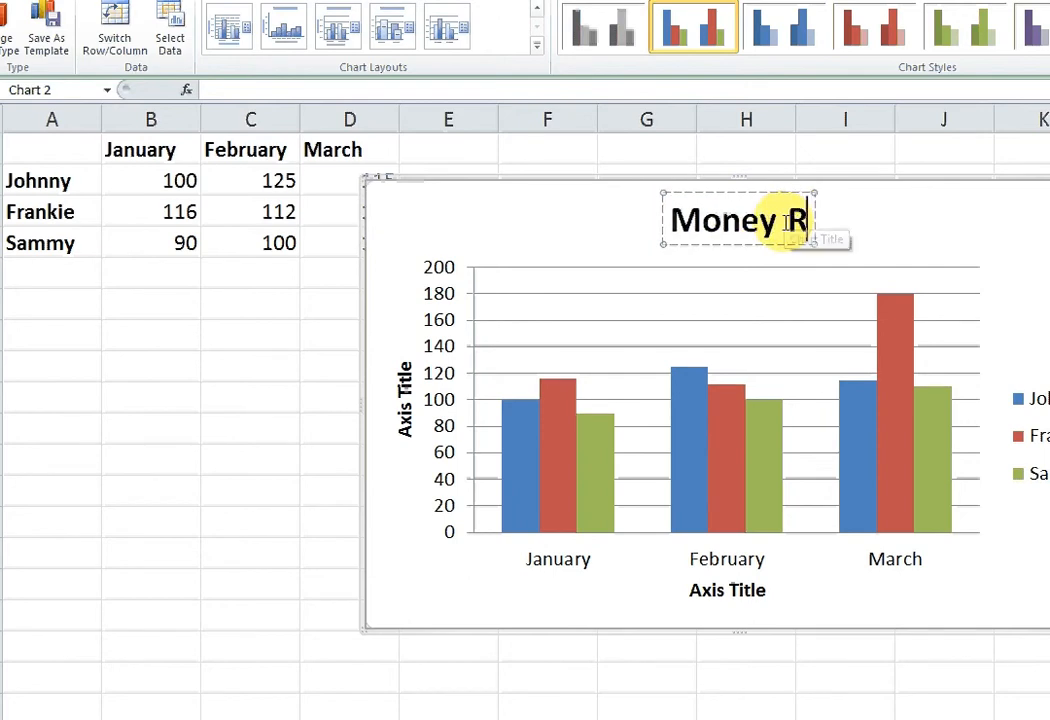
{"action": "type", "text": "aised"}
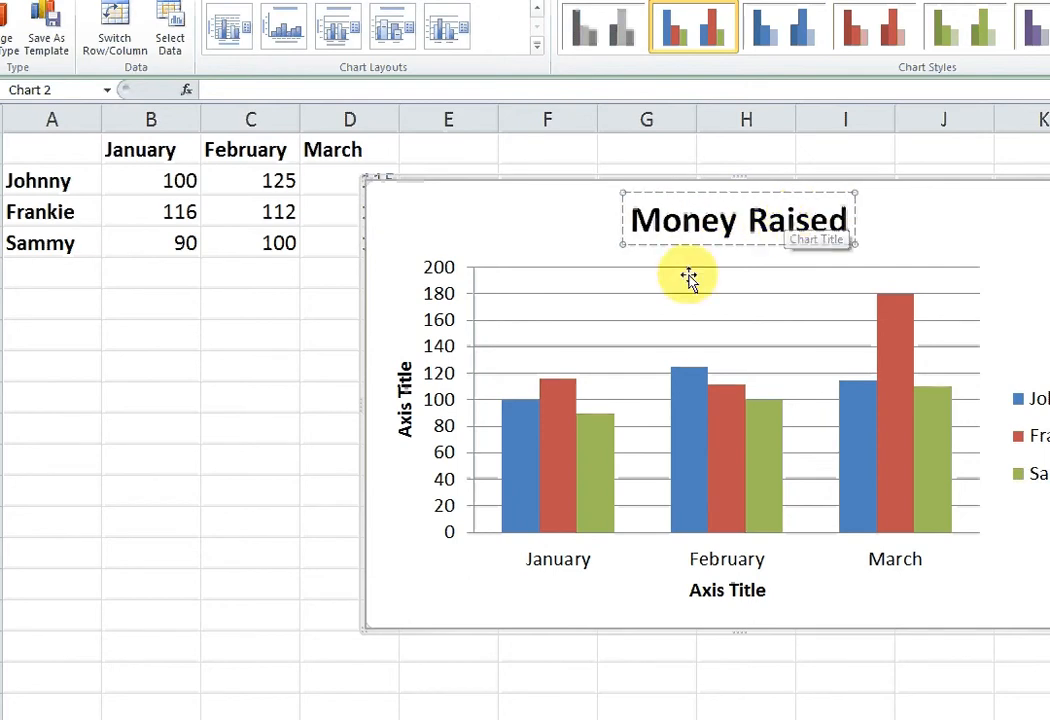
Change the vertical axis title of the column chart to "Dollars".
{"action": "left_click", "coordinate": [403, 405]}
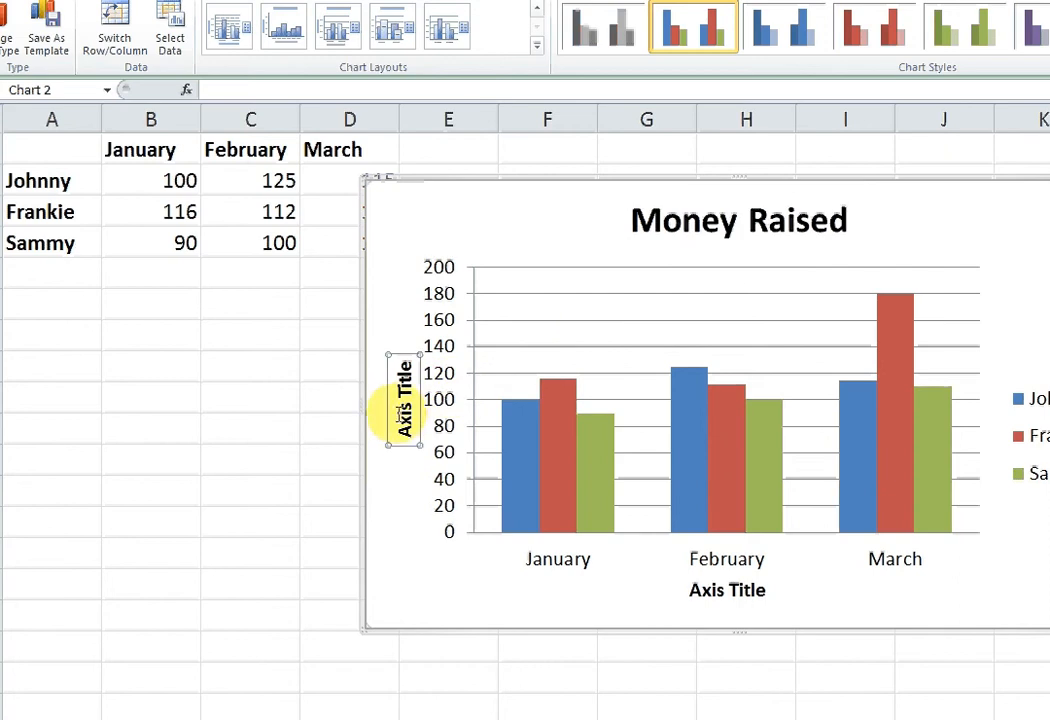
{"action": "double_click", "coordinate": [403, 412]}
{"action": "triple_click", "coordinate": [403, 413]}
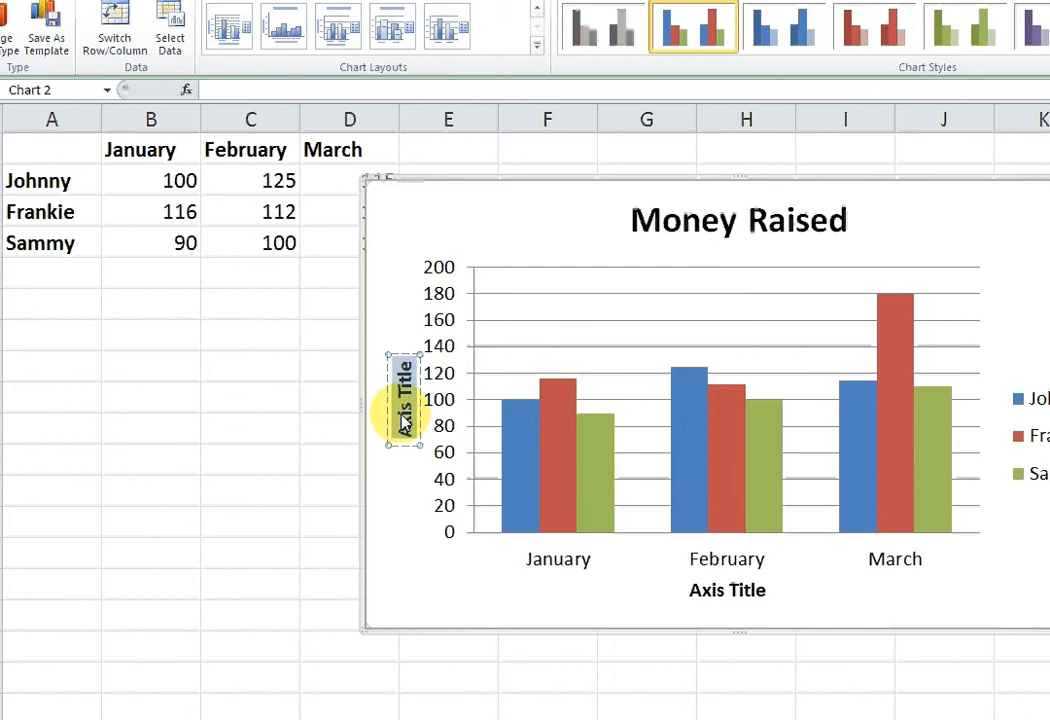
{"action": "type", "text": "Dollars"}
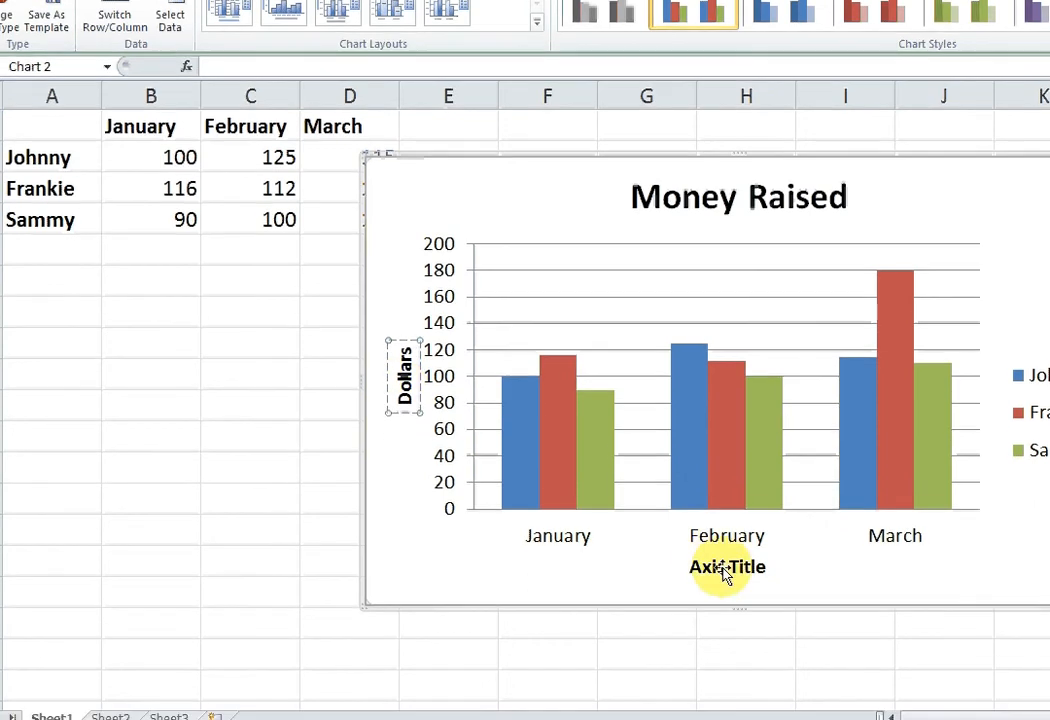
Change the horizontal axis title of the column chart to "Month".
{"action": "double_click", "coordinate": [727, 596]}
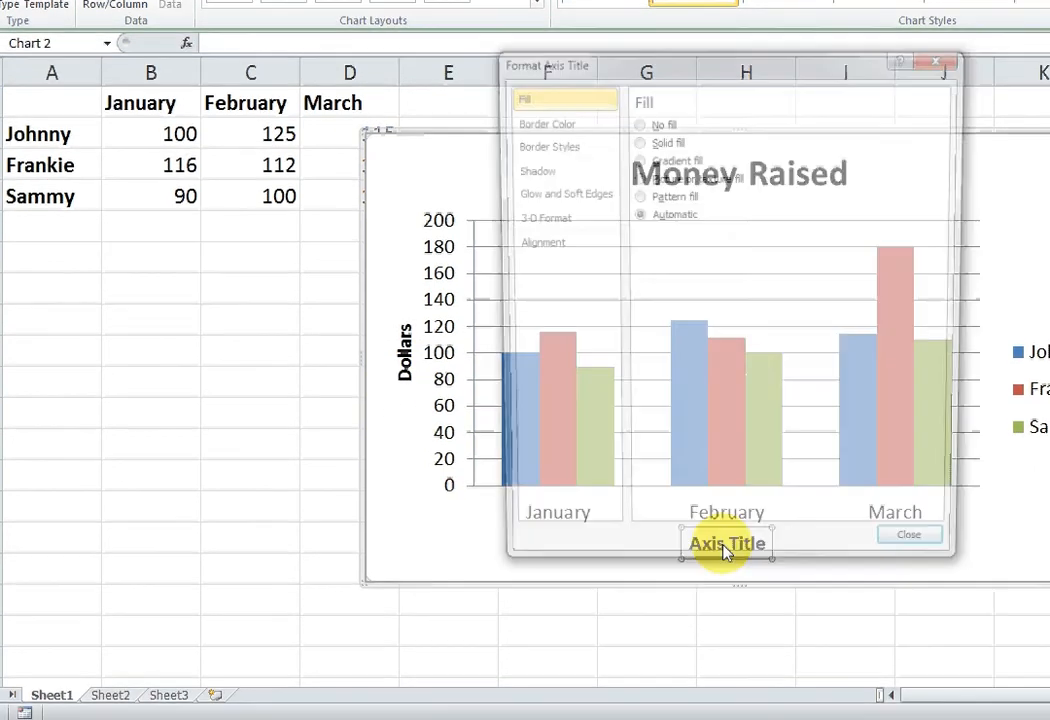
{"action": "left_click", "coordinate": [909, 534]}
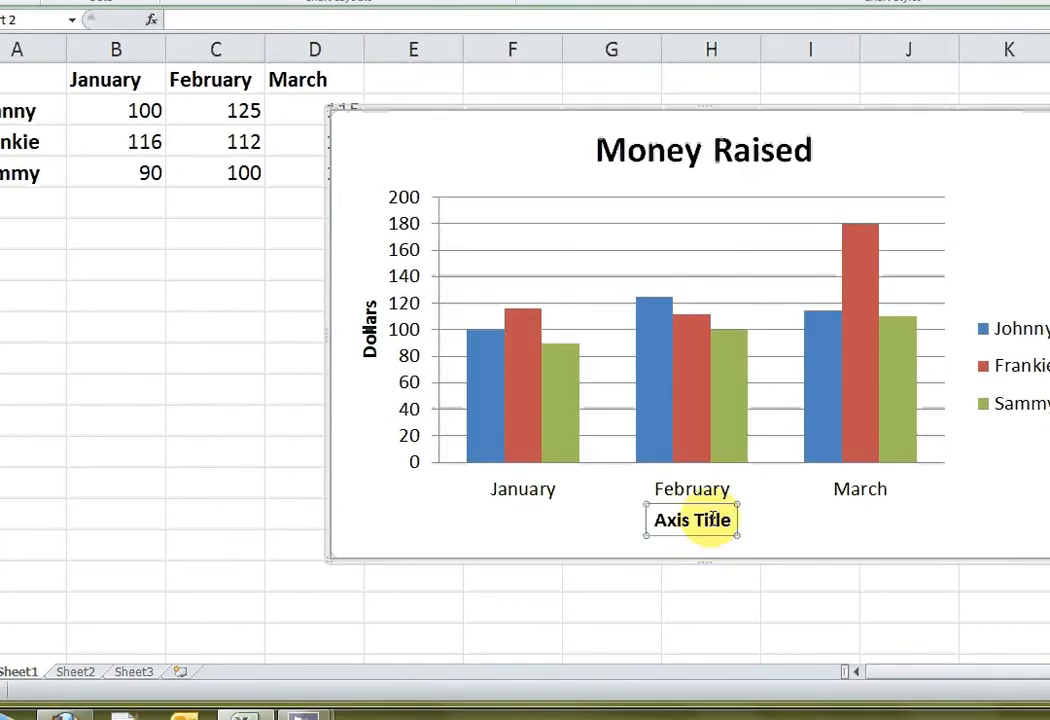
{"action": "double_click", "coordinate": [712, 519]}
{"action": "key", "text": "ctrl+a"}
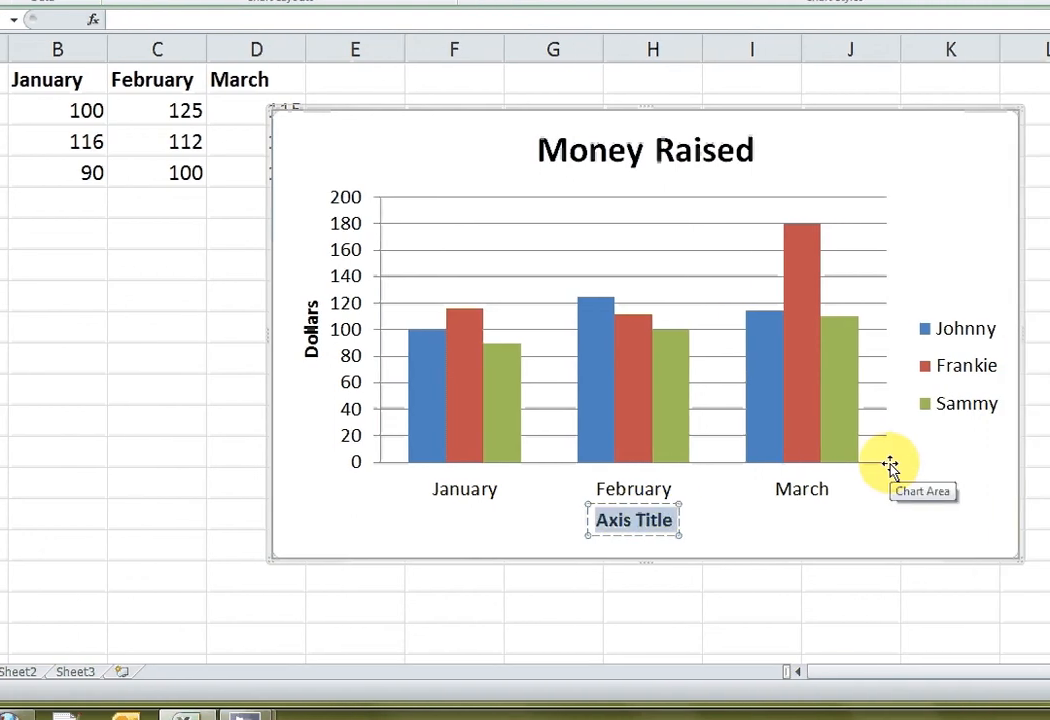
{"action": "type", "text": "M"}
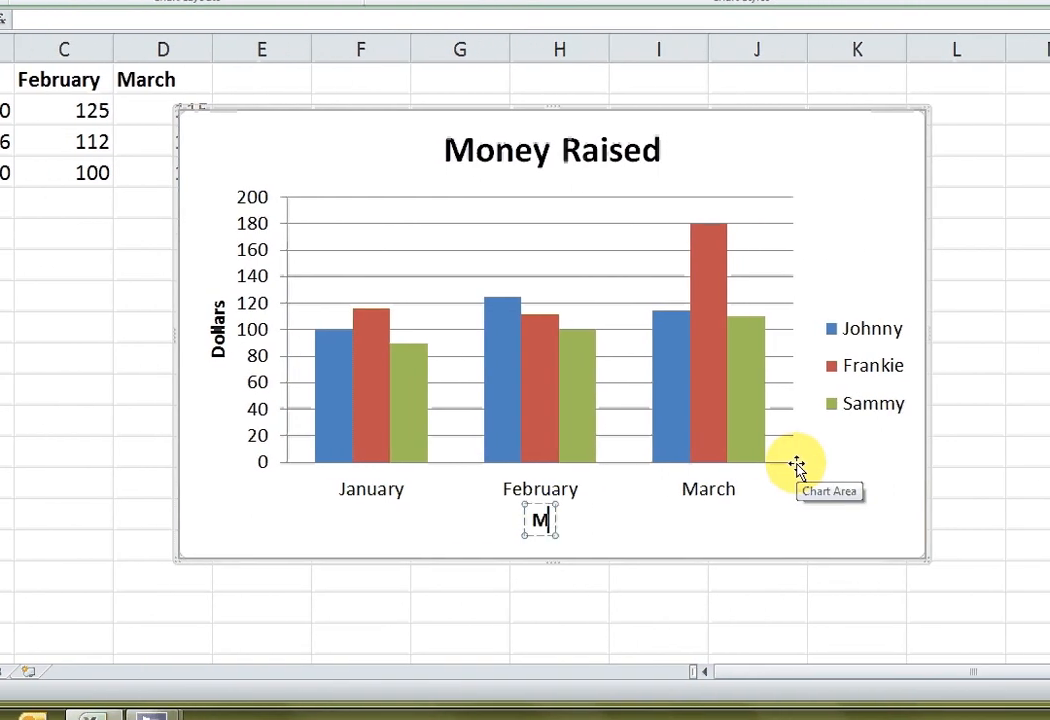
{"action": "type", "text": "onth"}
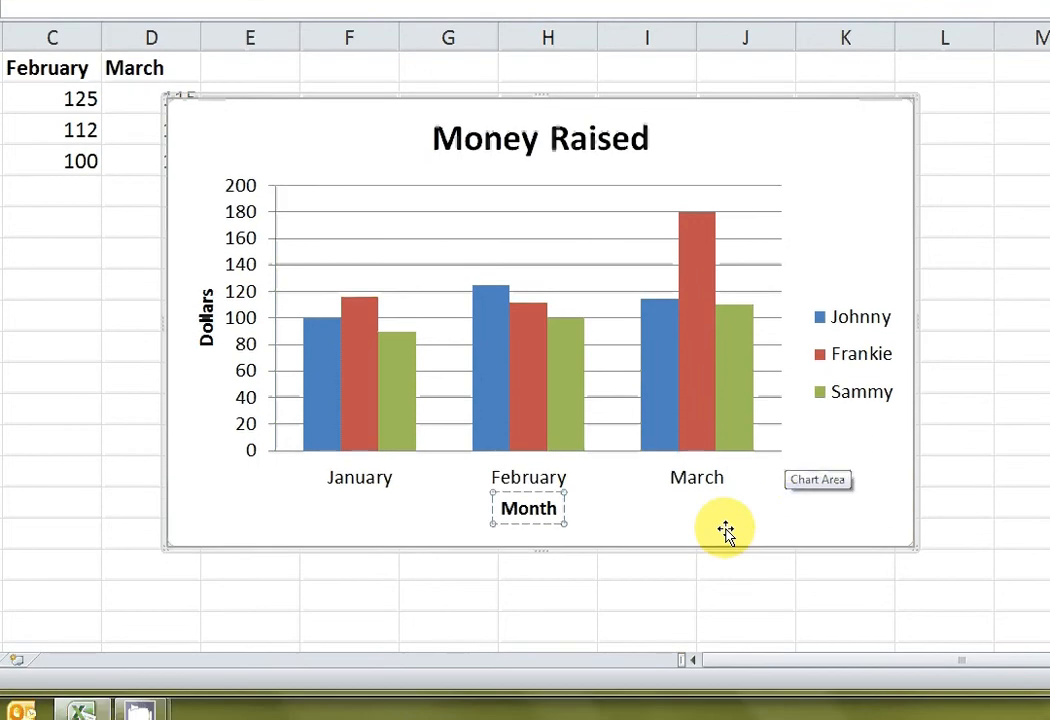
{"action": "left_click", "coordinate": [729, 542]}
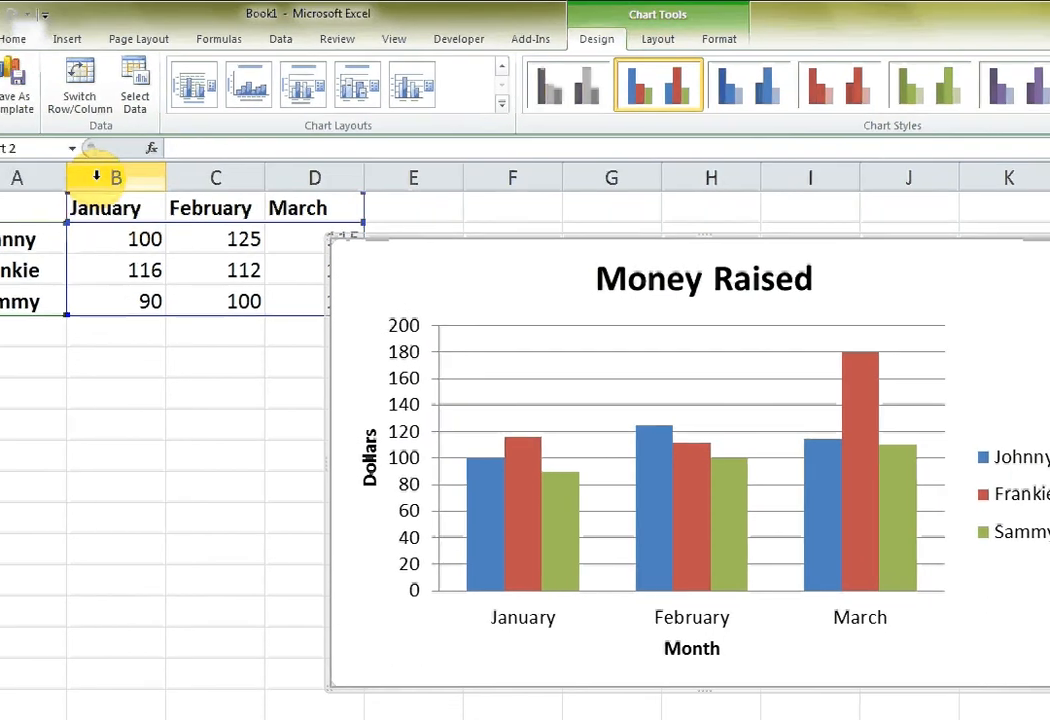
Move the chart away from the table so the March values in column D are uncovered.
{"action": "left_click_drag", "start_coordinate": [62, 153], "coordinate": [174, 153]}
{"action": "left_click_drag", "start_coordinate": [233, 177], "coordinate": [347, 171]}
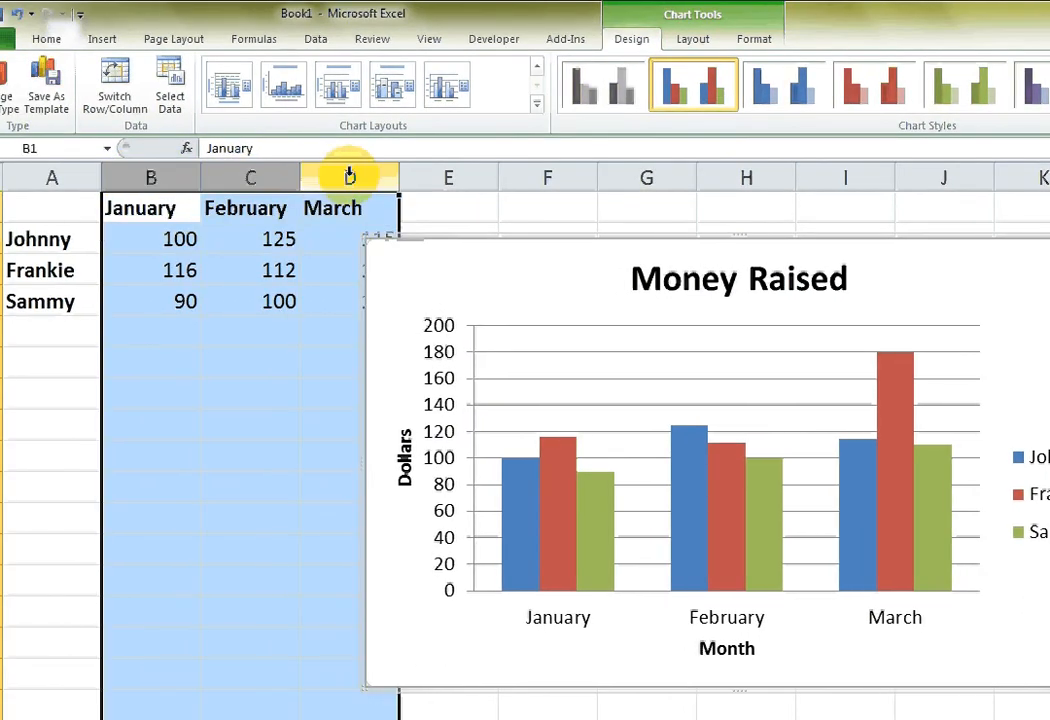
{"action": "left_click_drag", "start_coordinate": [553, 300], "coordinate": [673, 331]}
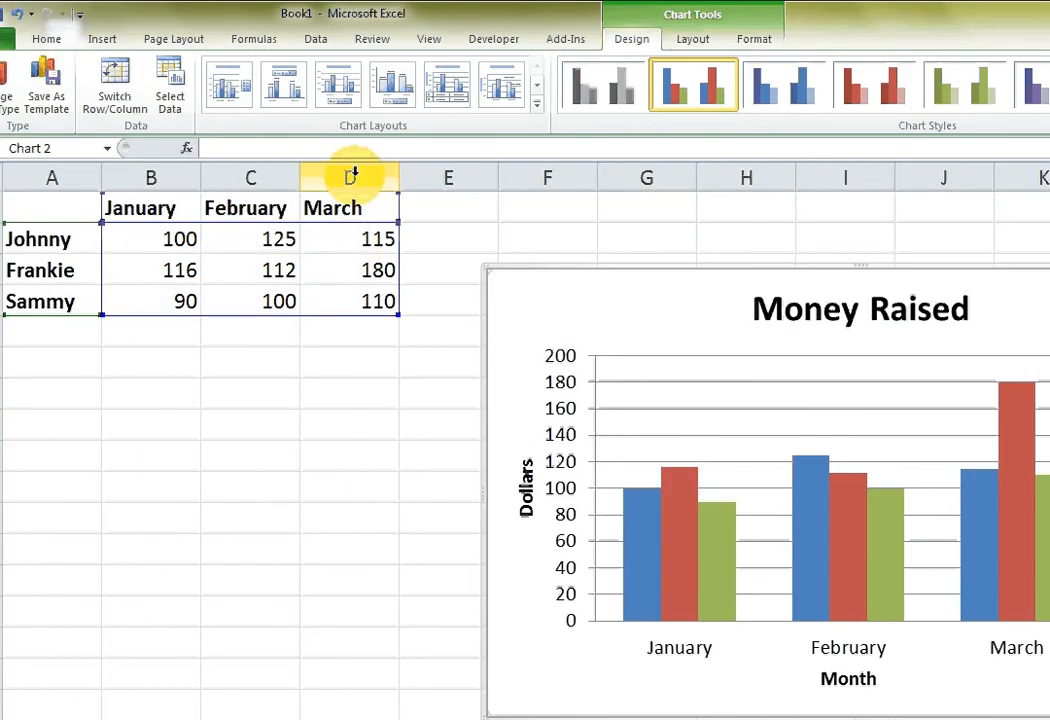
Format columns B to D as Currency with the $ symbol and 0 decimal places.
{"action": "left_click_drag", "start_coordinate": [347, 177], "coordinate": [151, 177]}
{"action": "right_click", "coordinate": [258, 270]}
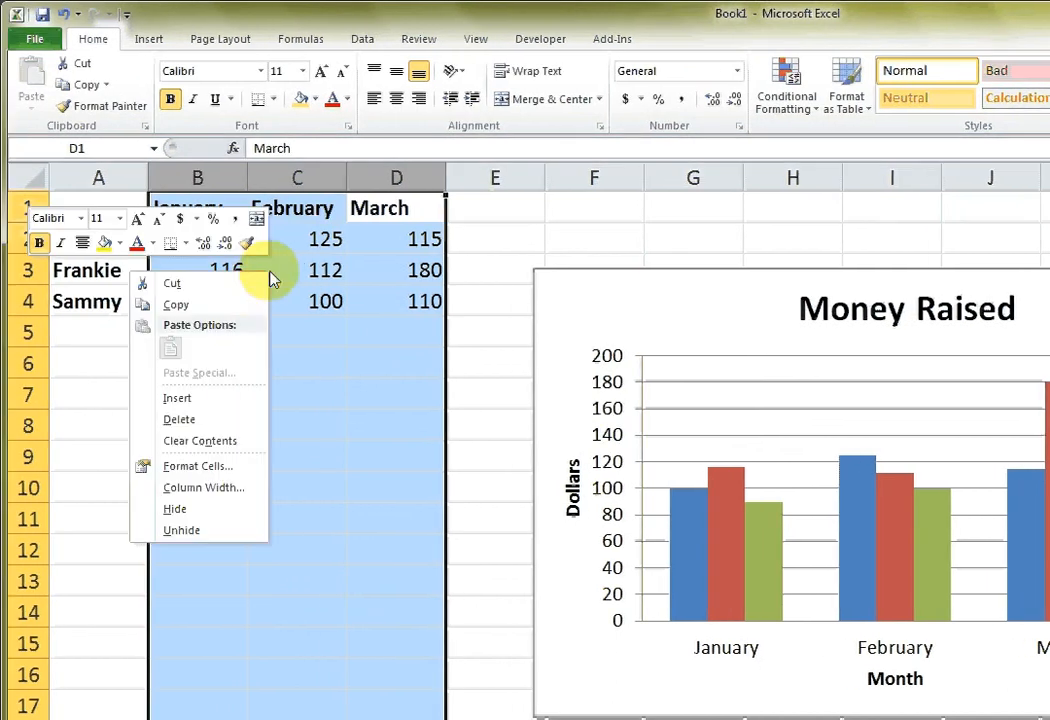
{"action": "left_click", "coordinate": [215, 470]}
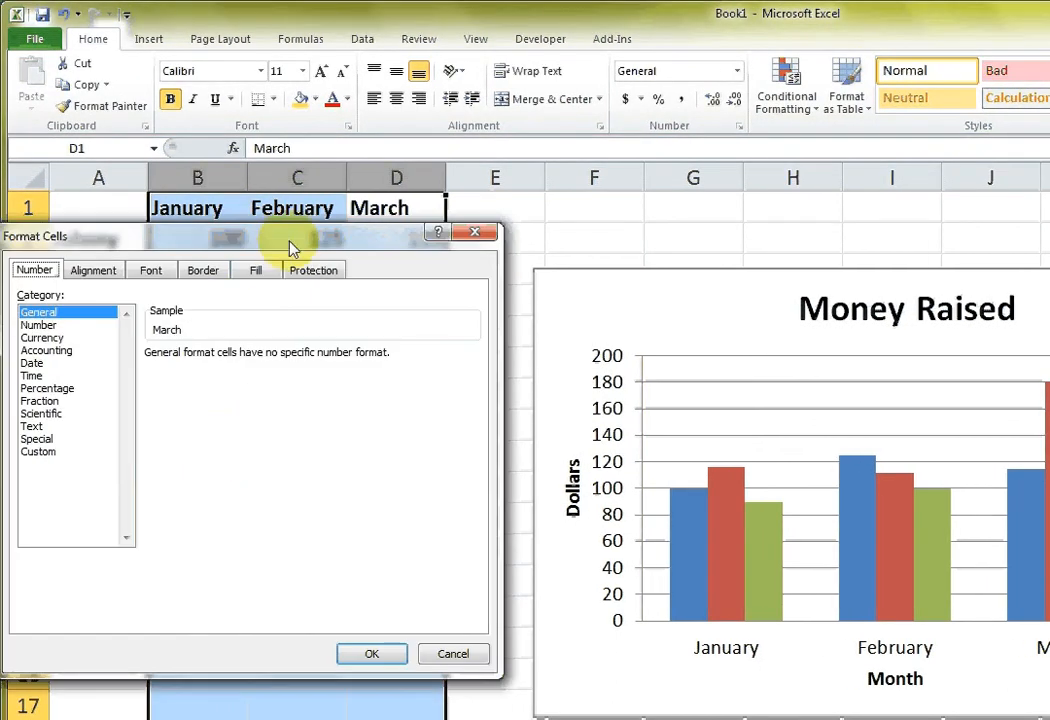
{"action": "left_click_drag", "start_coordinate": [290, 248], "coordinate": [505, 170]}
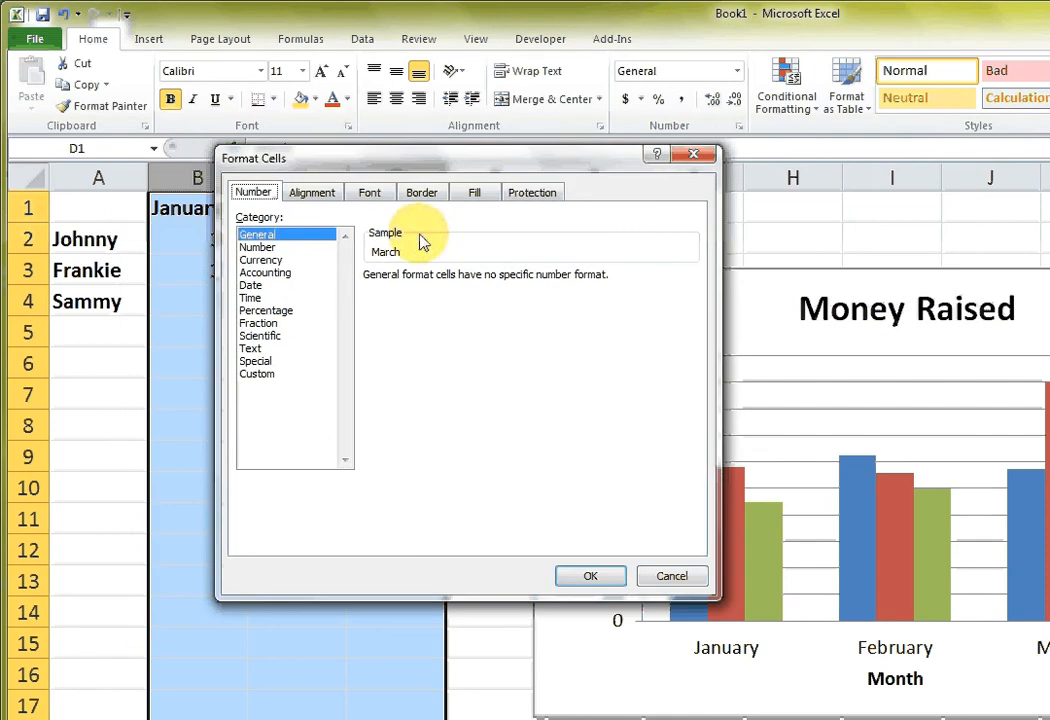
{"action": "left_click", "coordinate": [262, 260]}
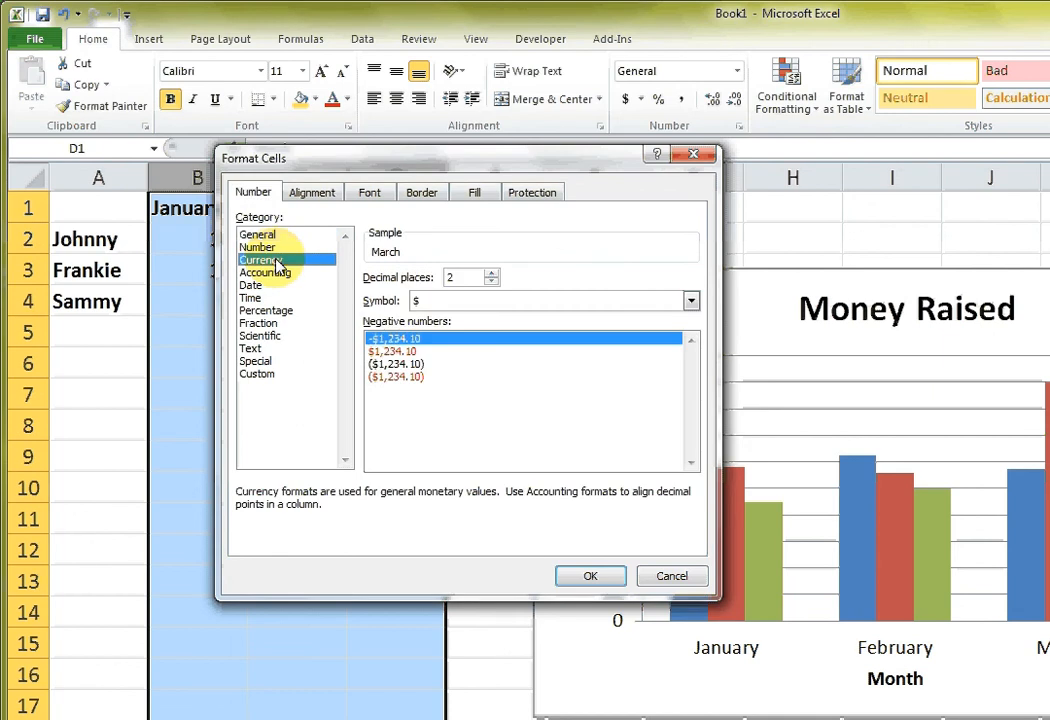
{"action": "left_click", "coordinate": [491, 282]}
{"action": "left_click", "coordinate": [491, 282]}
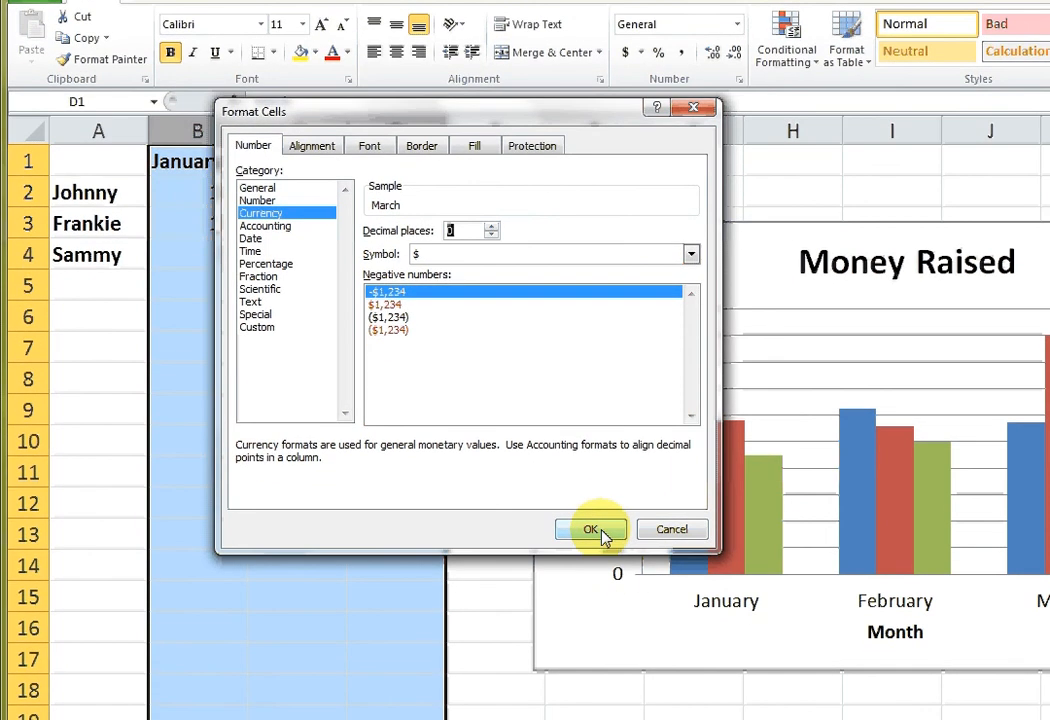
{"action": "left_click", "coordinate": [602, 533]}
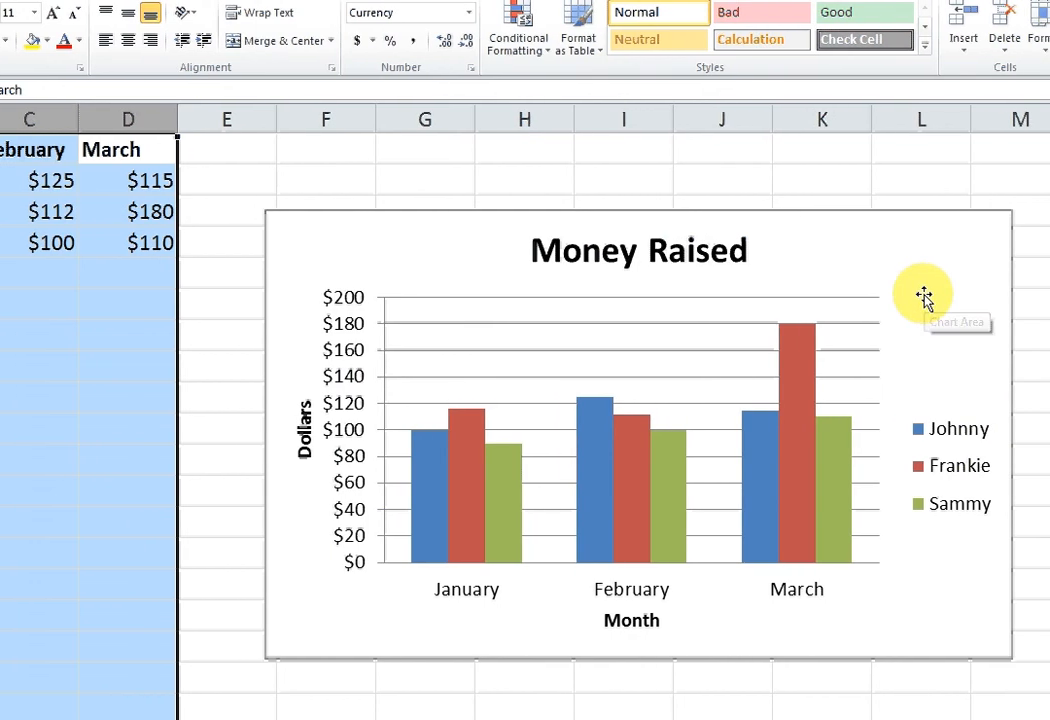
Try the blue, red, multicolour and black-background Style 42 chart styles one after another on the Money Raised chart.
{"action": "left_click", "coordinate": [945, 300]}
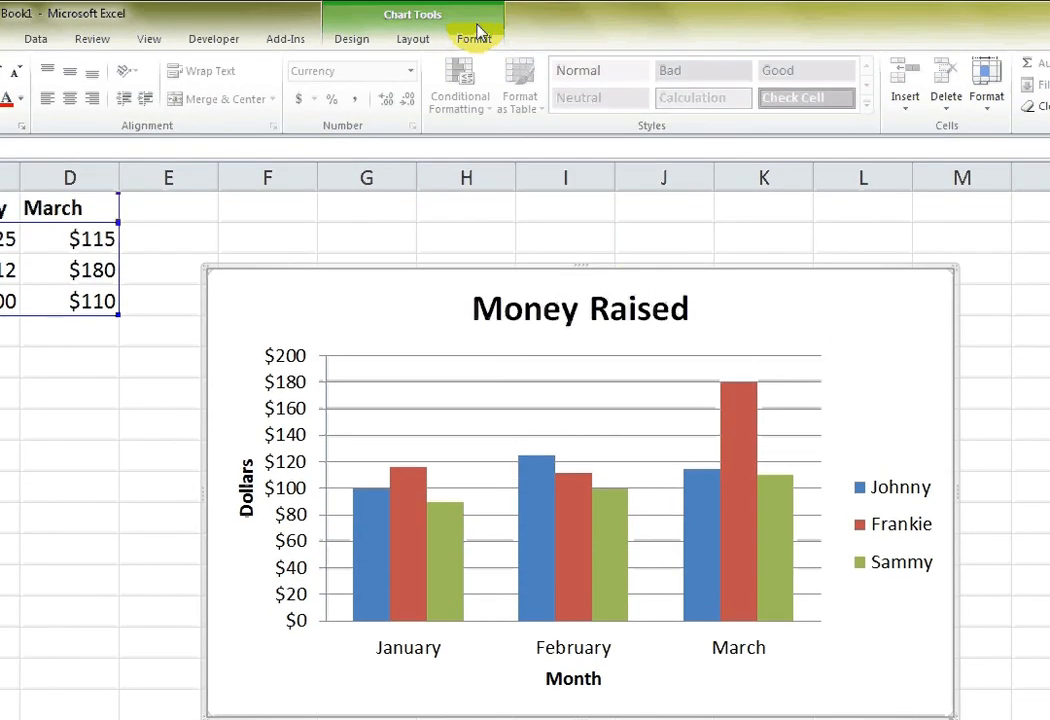
{"action": "left_click", "coordinate": [366, 42]}
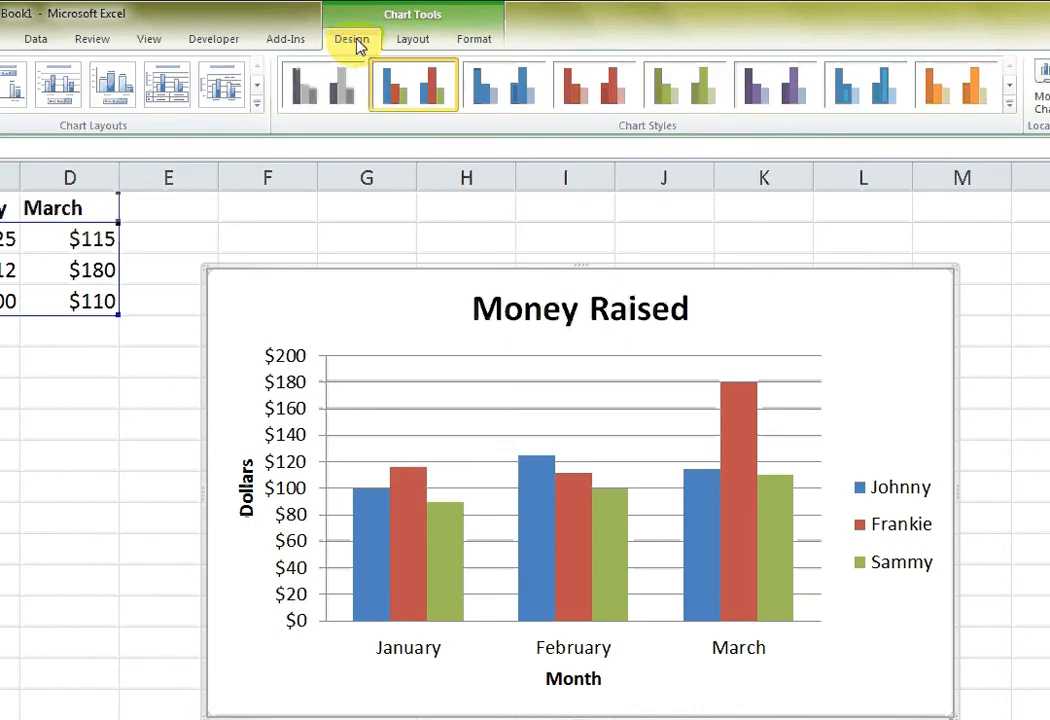
{"action": "left_click", "coordinate": [483, 84]}
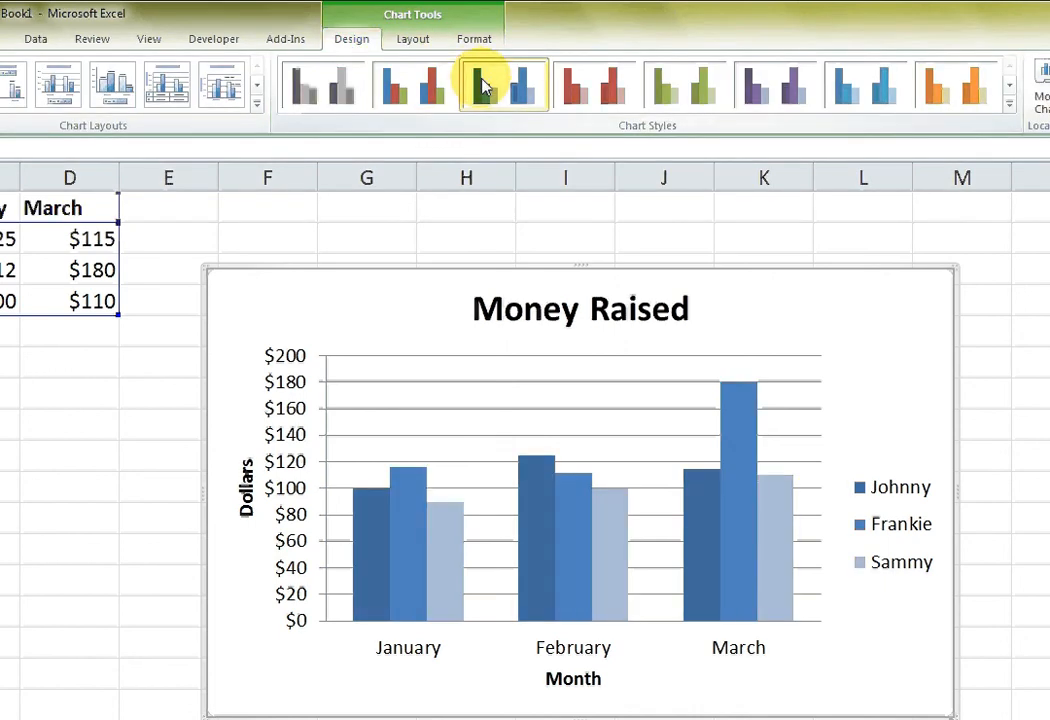
{"action": "left_click", "coordinate": [592, 86]}
{"action": "left_click", "coordinate": [430, 82]}
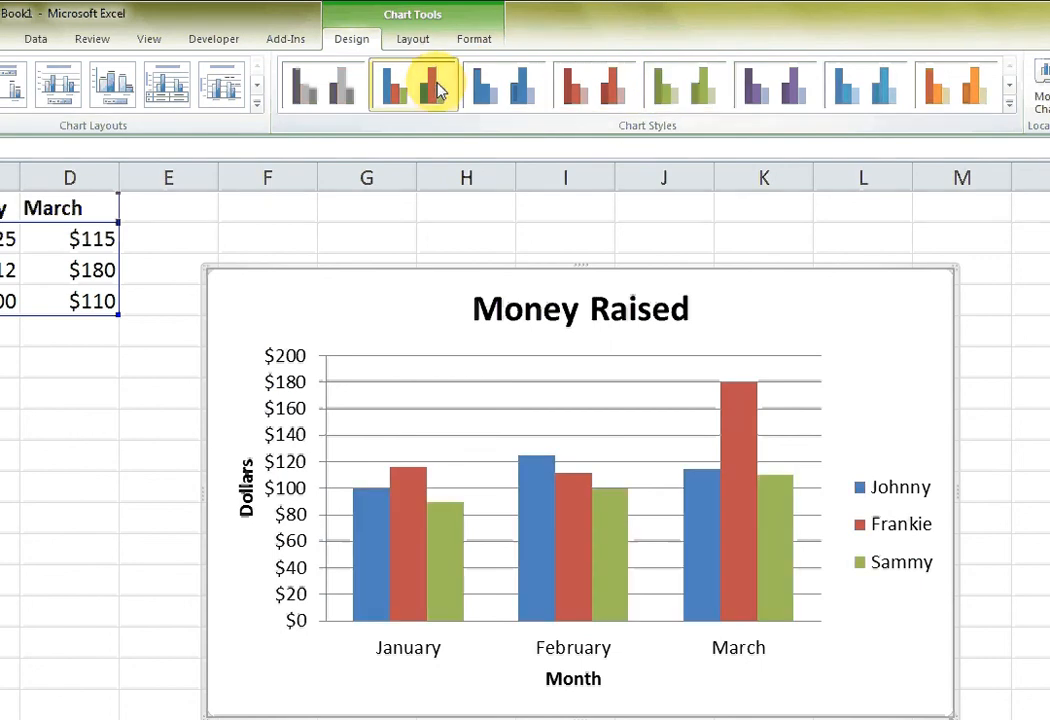
{"action": "left_click", "coordinate": [972, 106]}
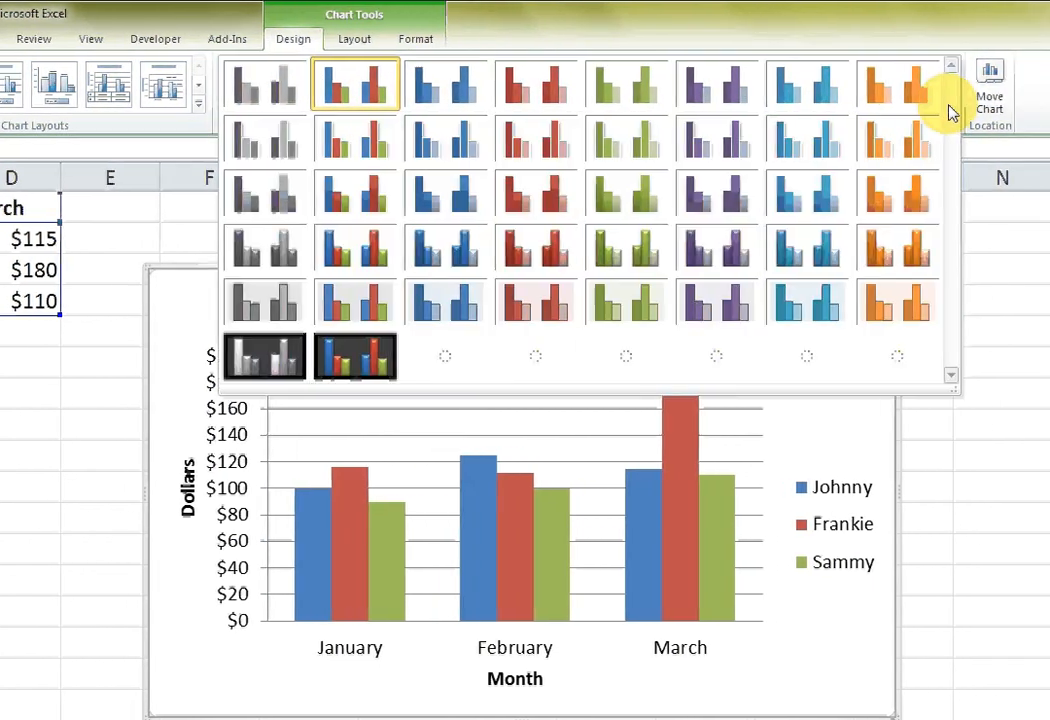
{"action": "left_click", "coordinate": [335, 368]}
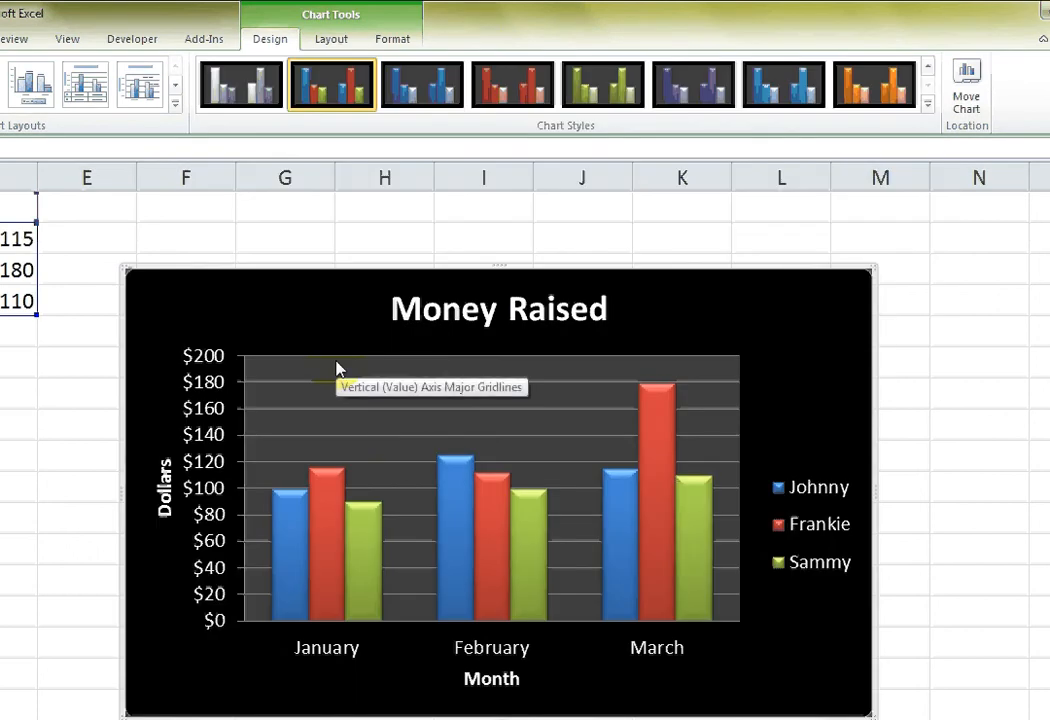
Apply the beveled blue, red and green chart style with a white background, and move the chart up beside row 2.
{"action": "left_click", "coordinate": [928, 104]}
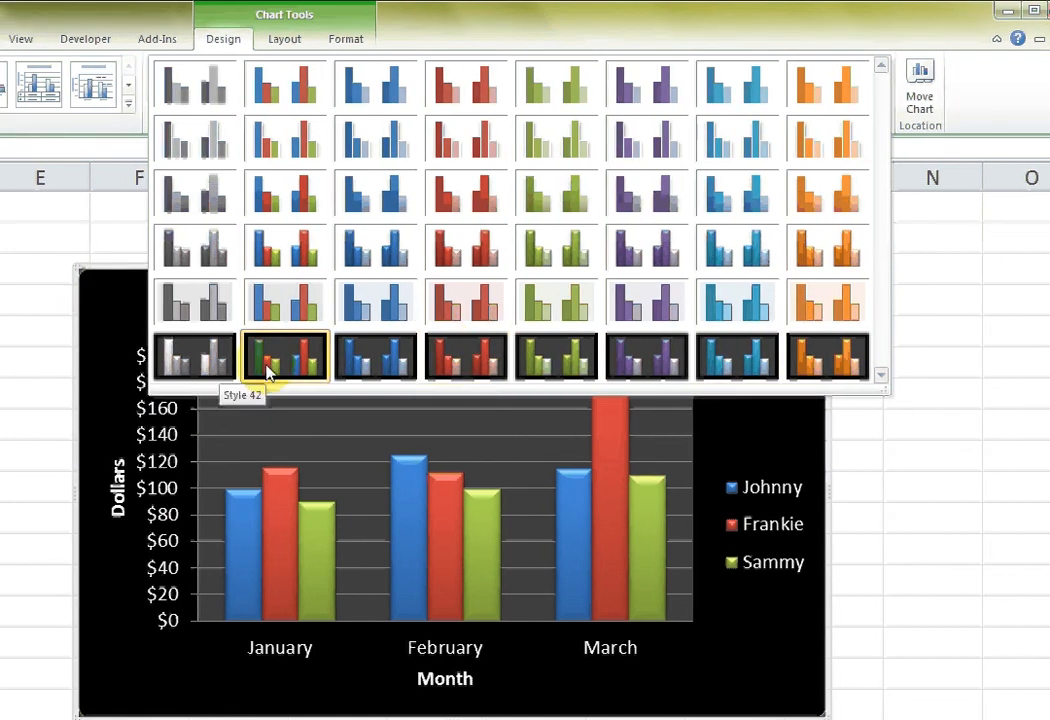
{"action": "left_click", "coordinate": [282, 253]}
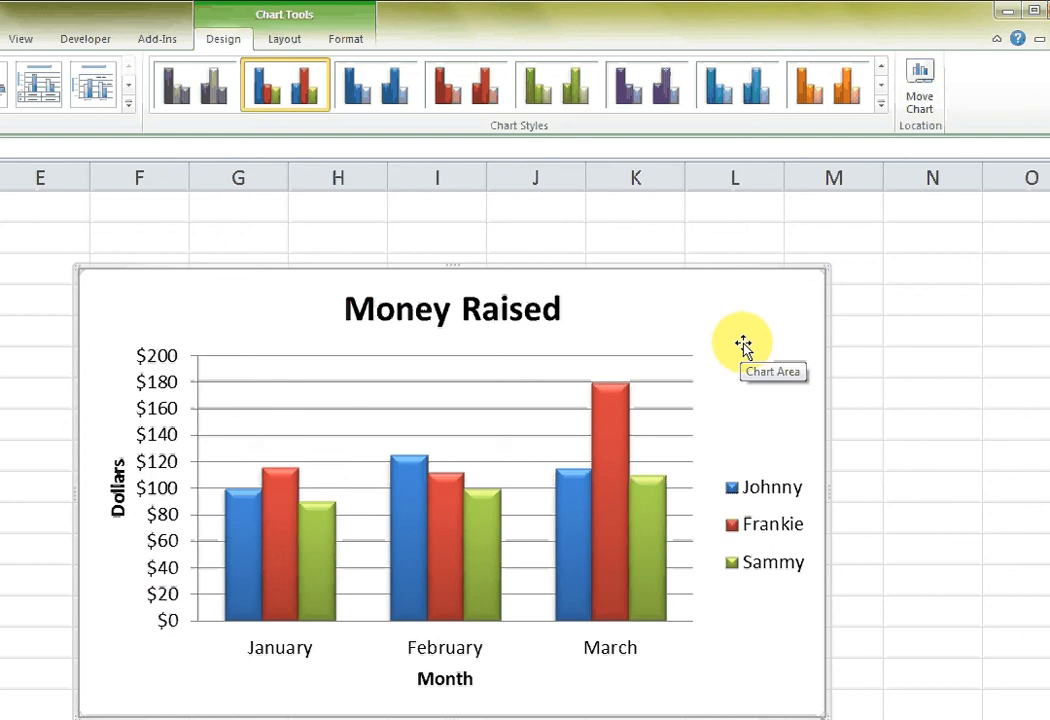
{"action": "left_click_drag", "start_coordinate": [743, 345], "coordinate": [739, 285]}
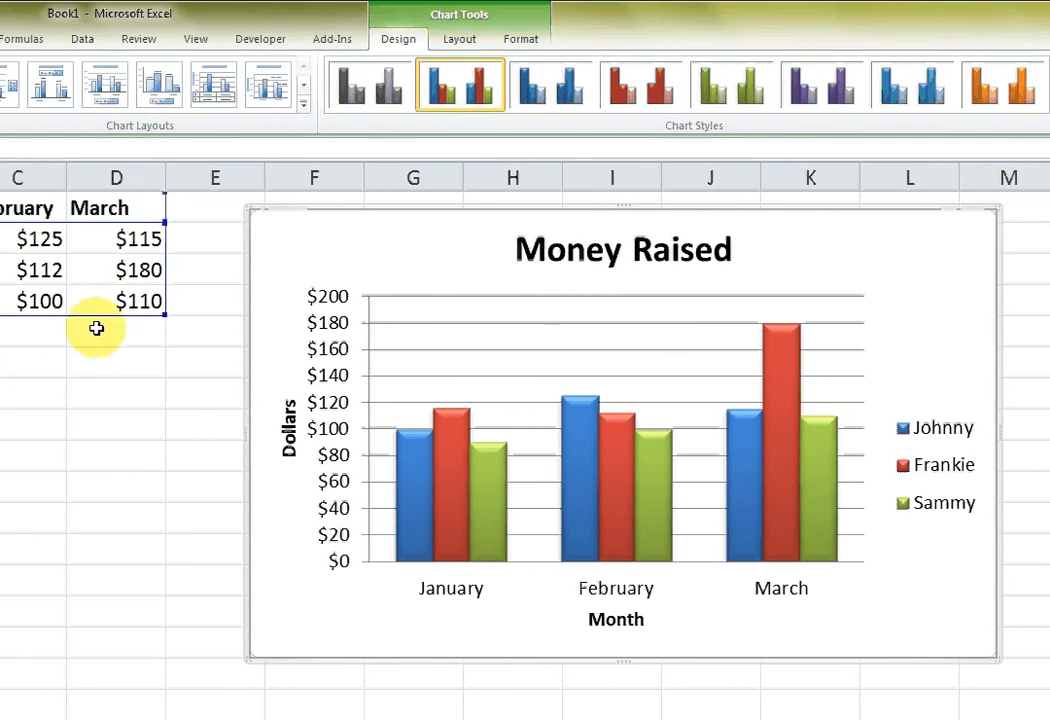
Select the data table A1:D4 and look through the available line and pie chart types.
{"action": "left_click", "coordinate": [112, 301]}
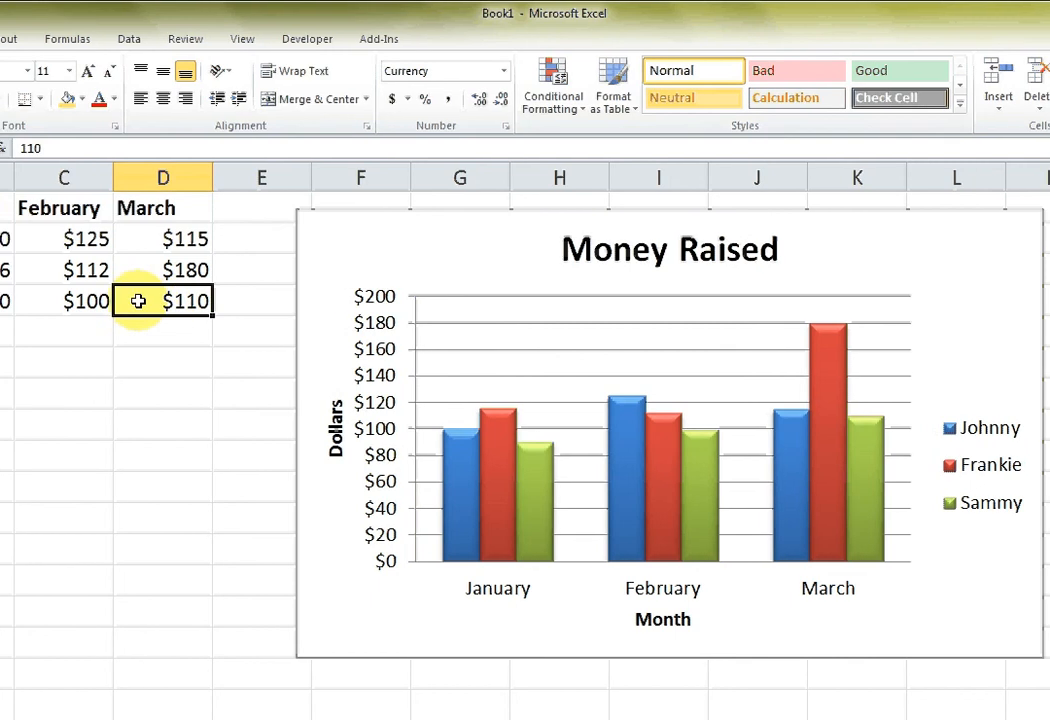
{"action": "left_click_drag", "start_coordinate": [138, 301], "coordinate": [5, 238]}
{"action": "left_click", "coordinate": [2, 39]}
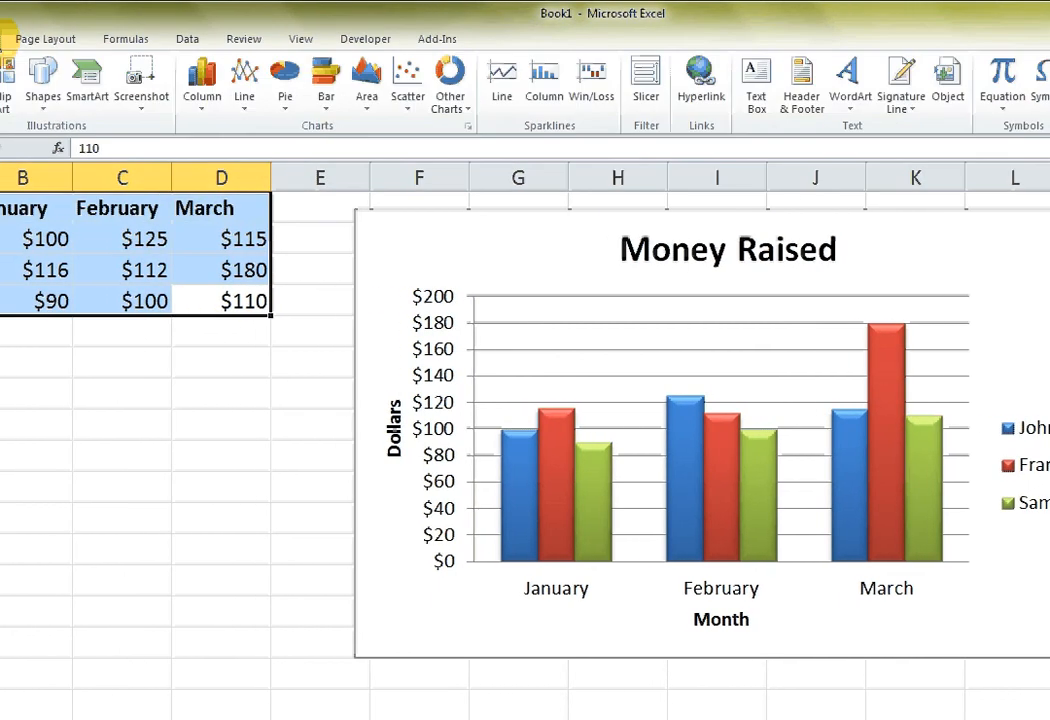
{"action": "left_click", "coordinate": [274, 94]}
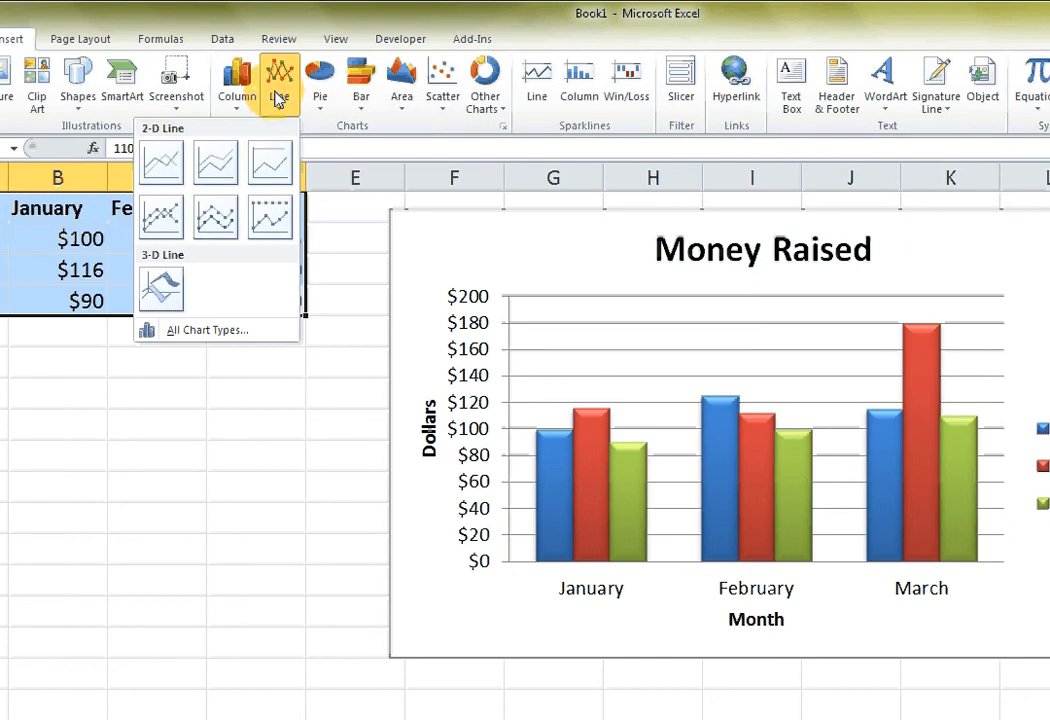
{"action": "left_click", "coordinate": [320, 98]}
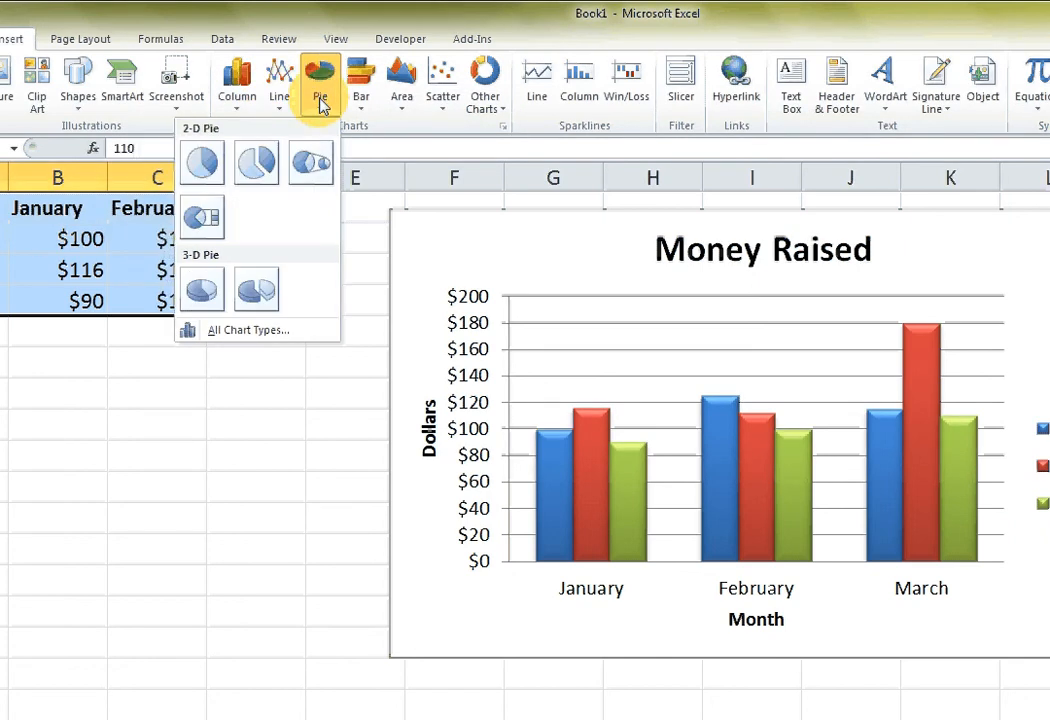